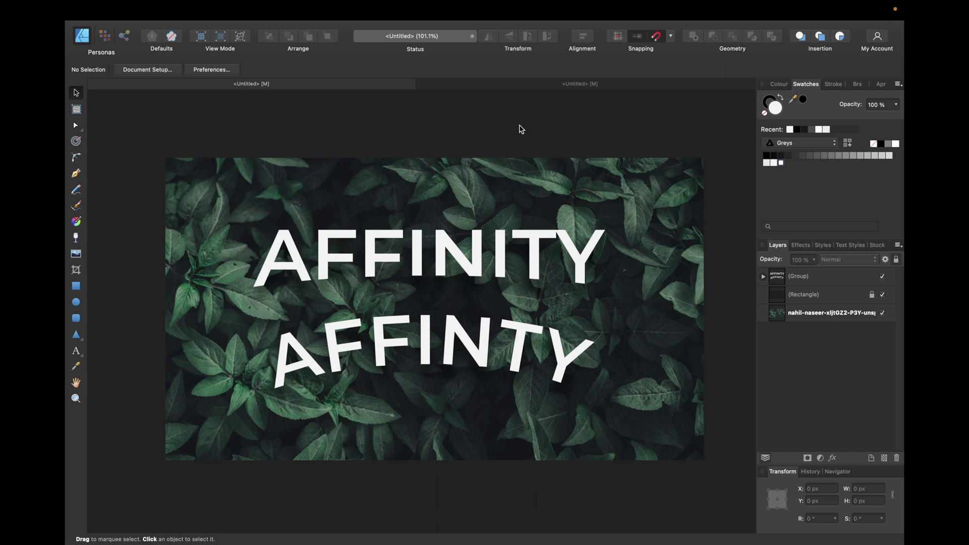
Step: Switch to the second, blank untitled document
click(537, 85)
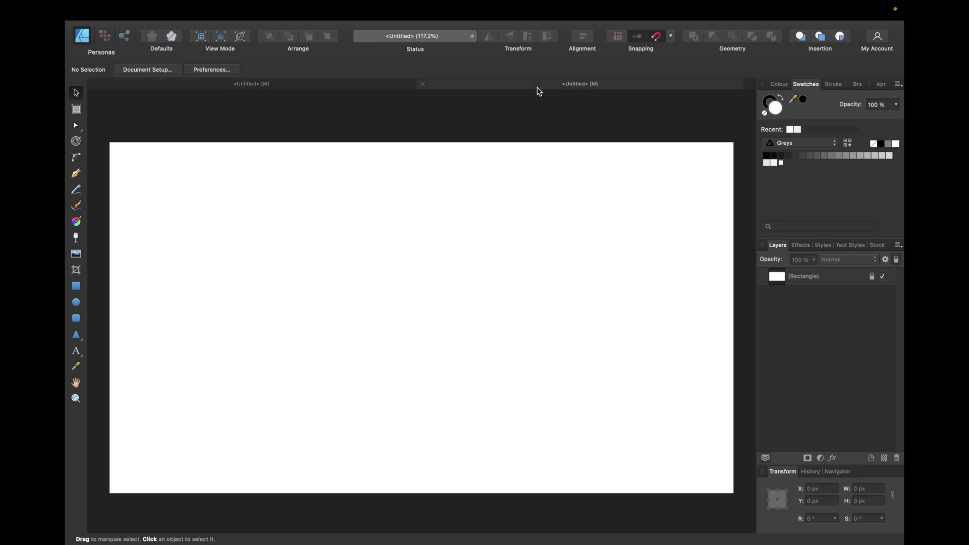
Step: Create the artistic text AFFINITY on the page and enlarge it
click(75, 352)
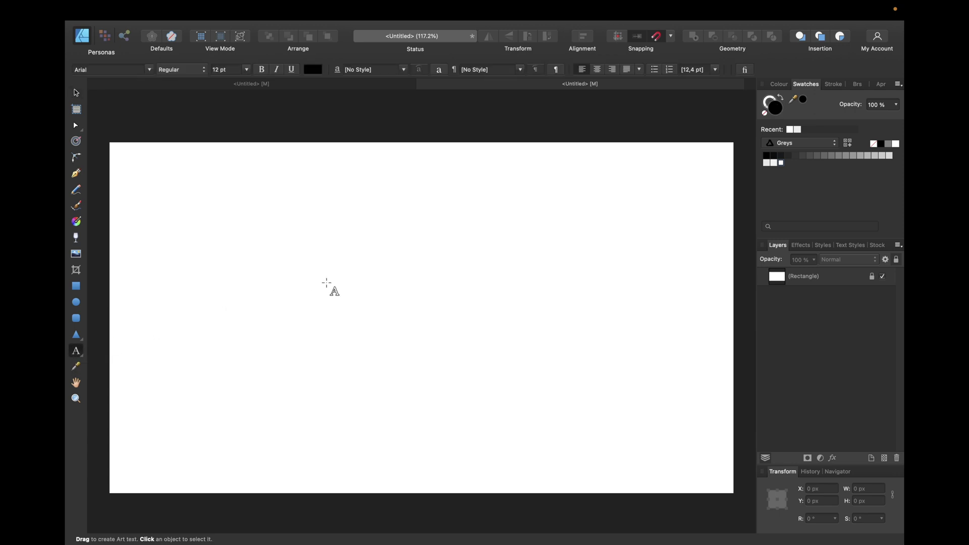
click(324, 291)
text(FFINIT)
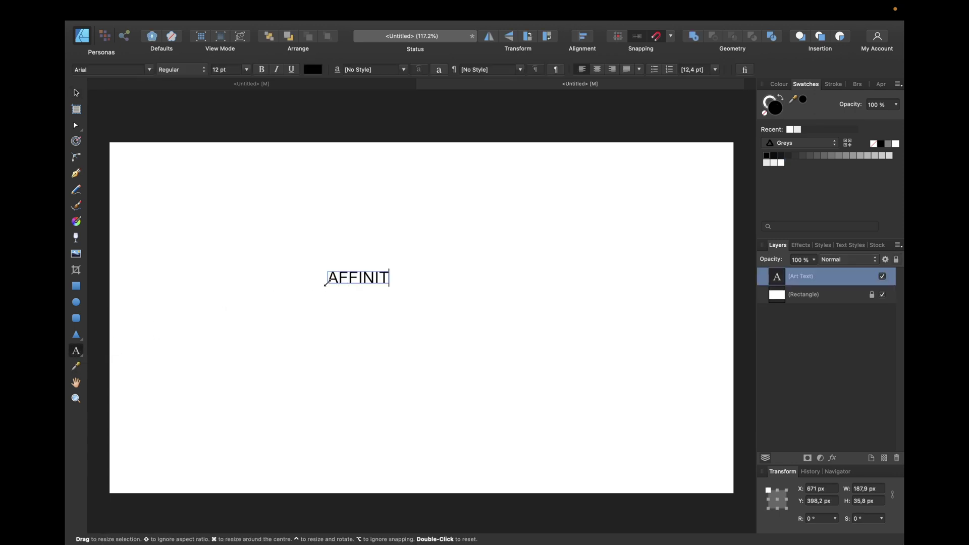
text(Y)
key(Escape)
mouse_move(400, 276)
mouse_down()
mouse_move(556, 227)
mouse_move(312, 251)
mouse_up()
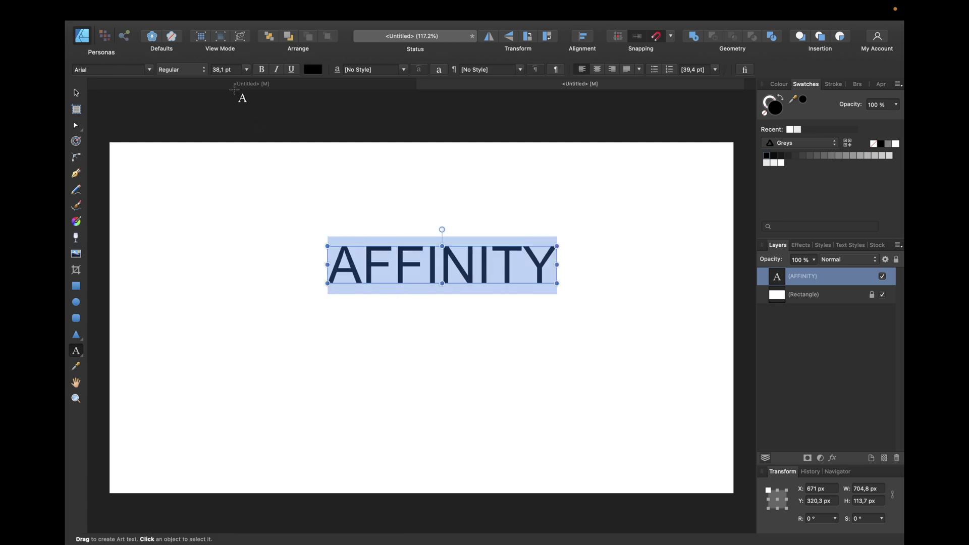
Step: Set the text to 50 pt Montserrat SemiBold, then deselect it
click(219, 70)
text(50)
key(Return)
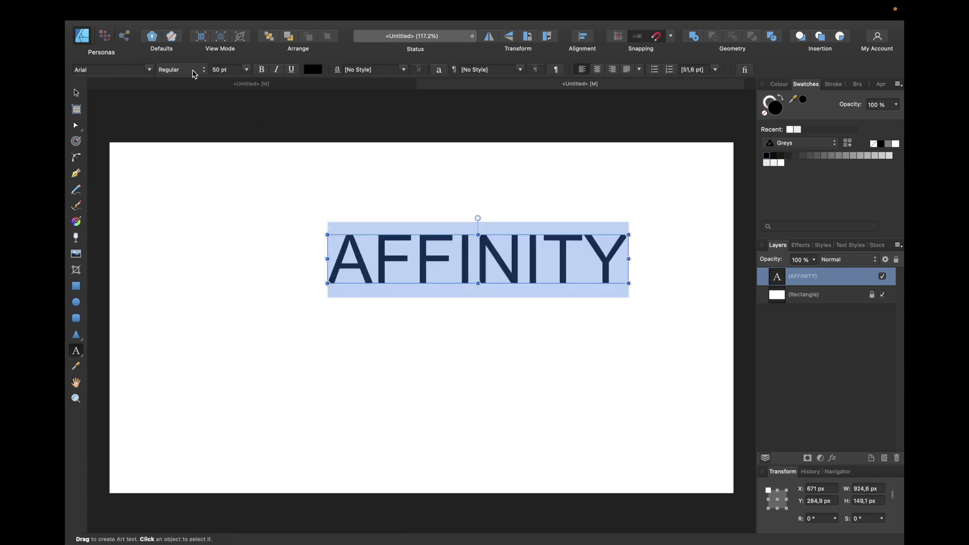
click(148, 71)
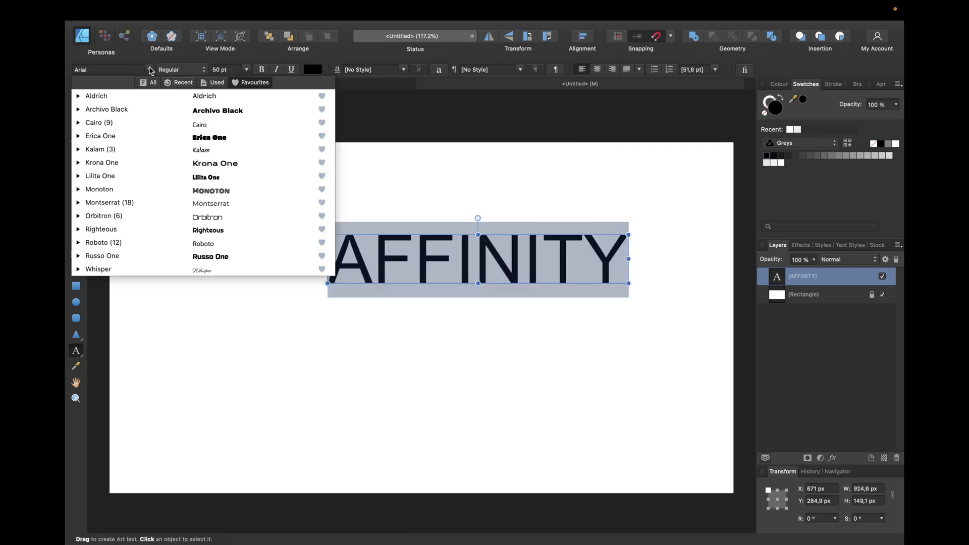
click(221, 200)
click(186, 71)
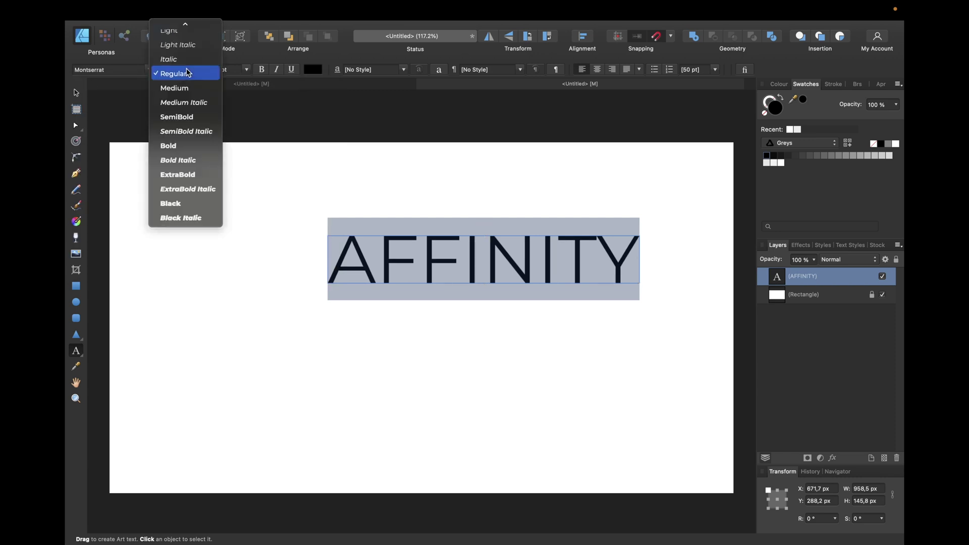
click(182, 116)
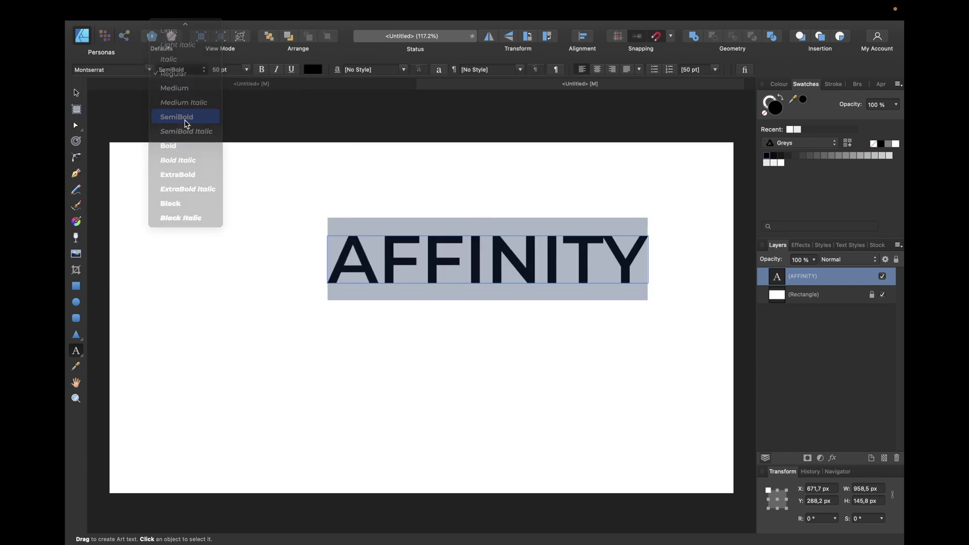
click(261, 126)
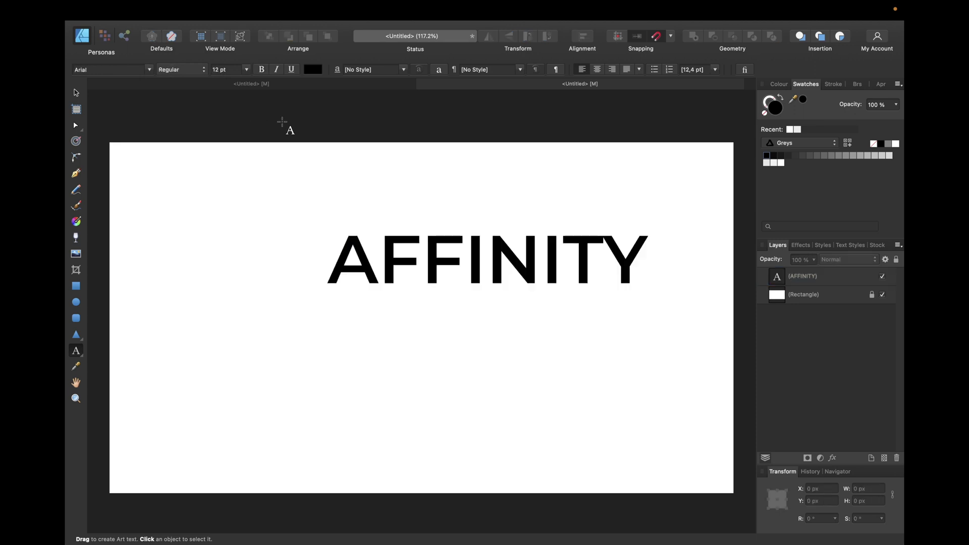
key(v)
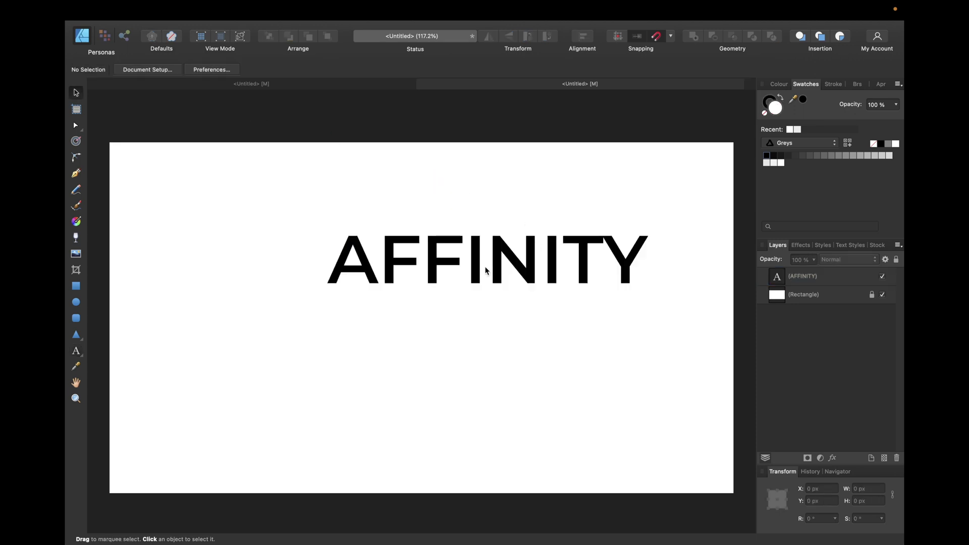
Step: Move the AFFINITY text up and to the left into the page's upper area
click(448, 270)
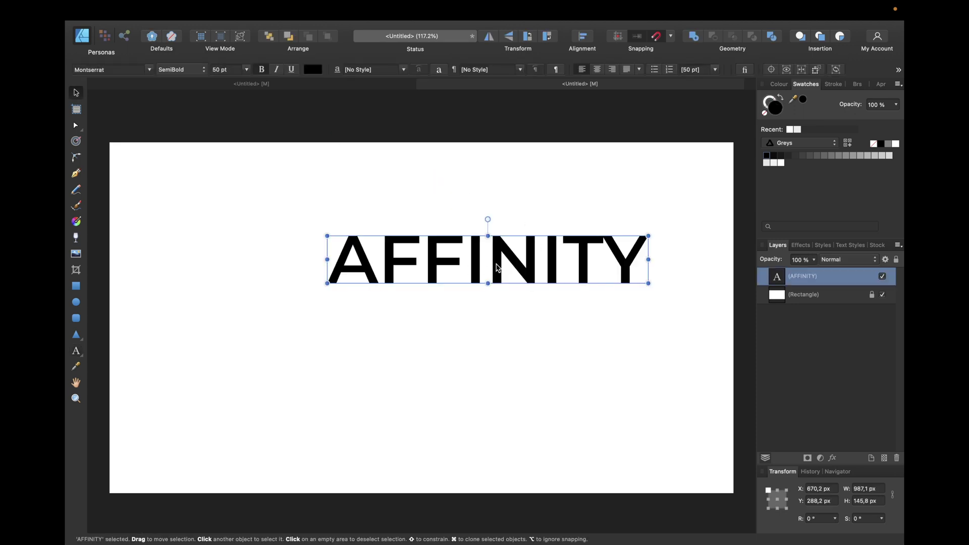
drag(506, 265, 440, 249)
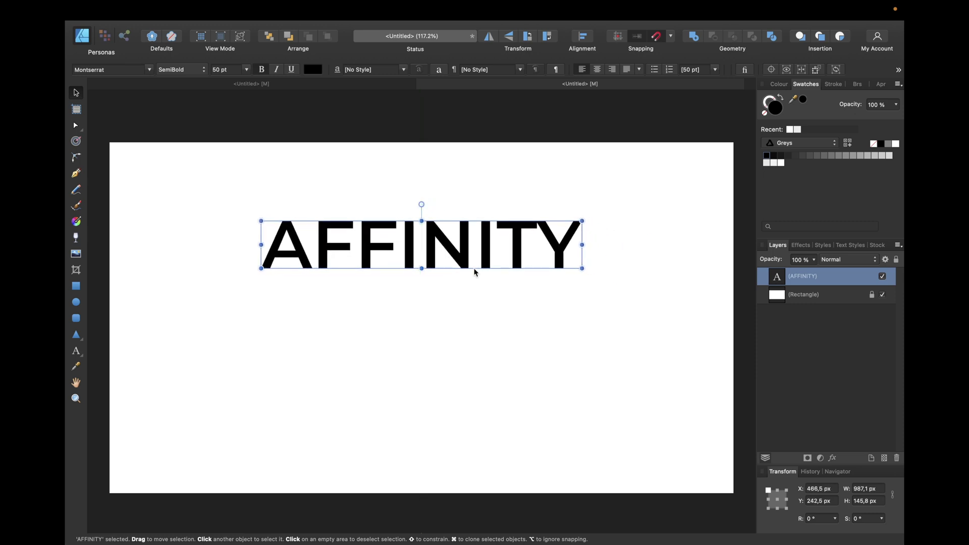
click(318, 323)
click(77, 302)
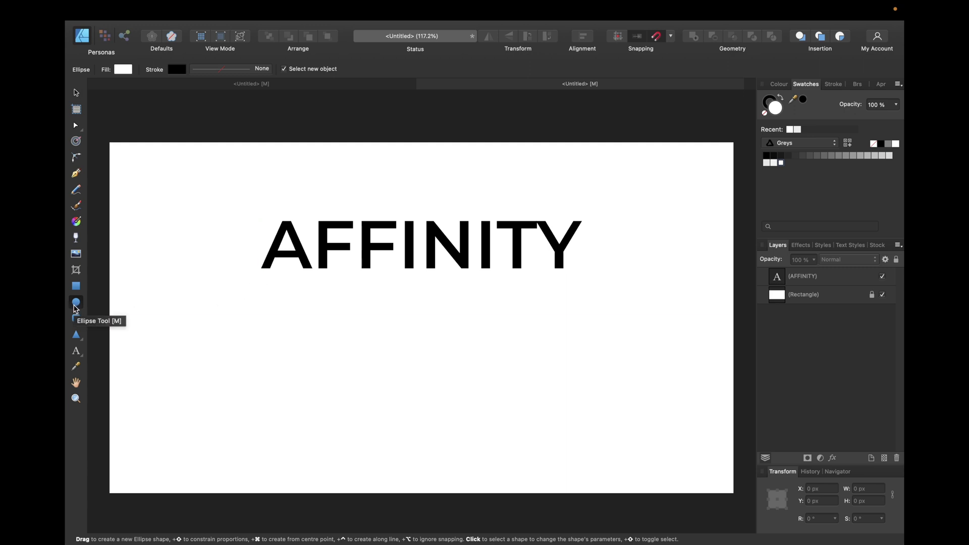
Step: Draw a wide dark grey ellipse across the word's lower part and position it
drag(212, 263, 627, 330)
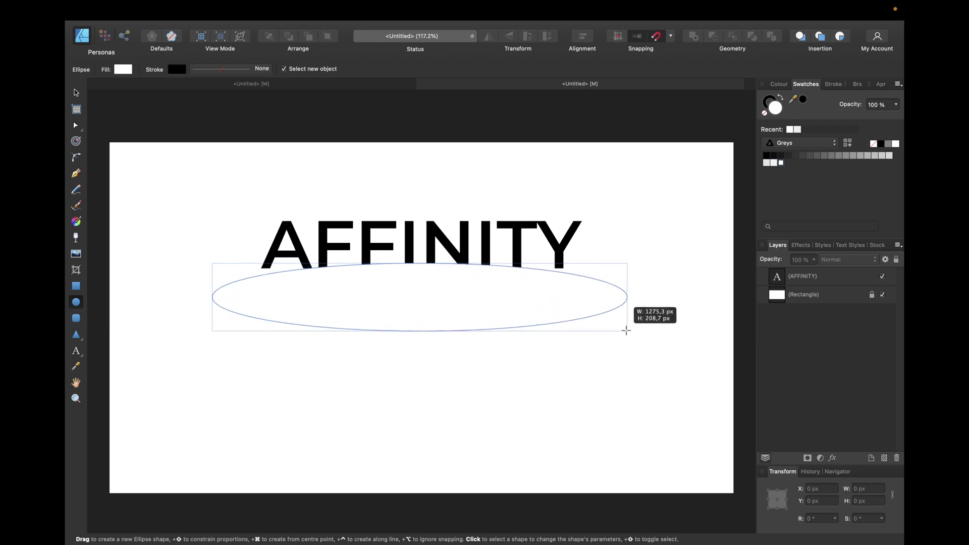
drag(627, 331, 616, 353)
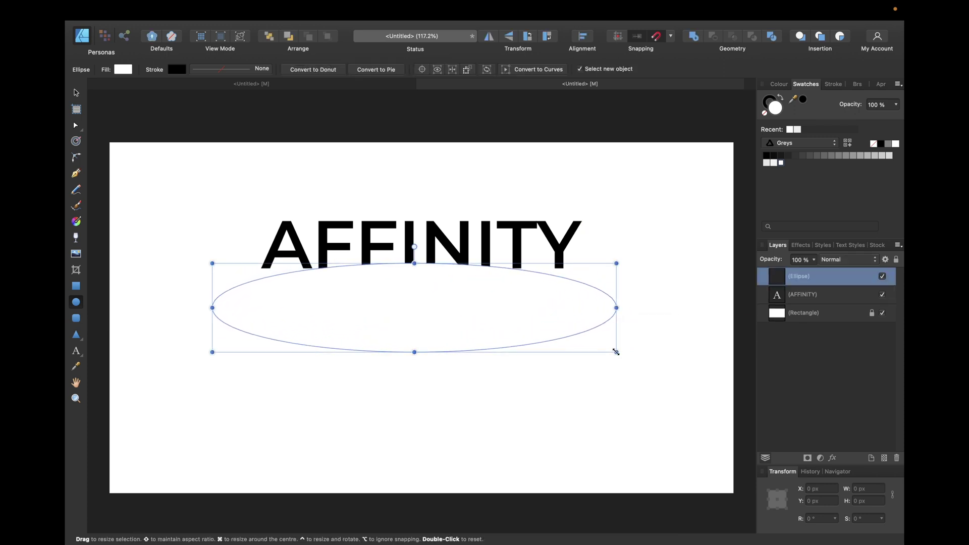
click(796, 156)
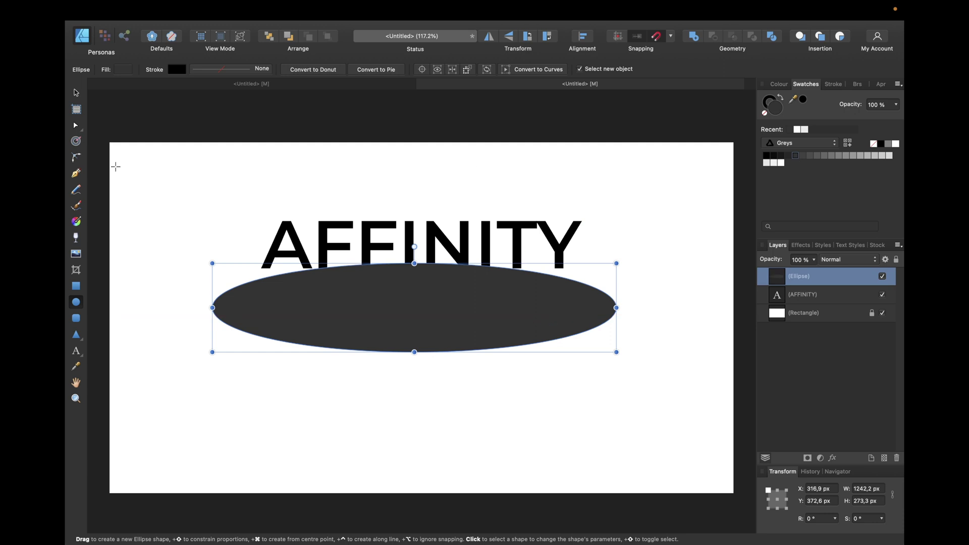
click(77, 93)
mouse_move(441, 305)
mouse_down()
mouse_move(447, 295)
mouse_move(447, 308)
mouse_up()
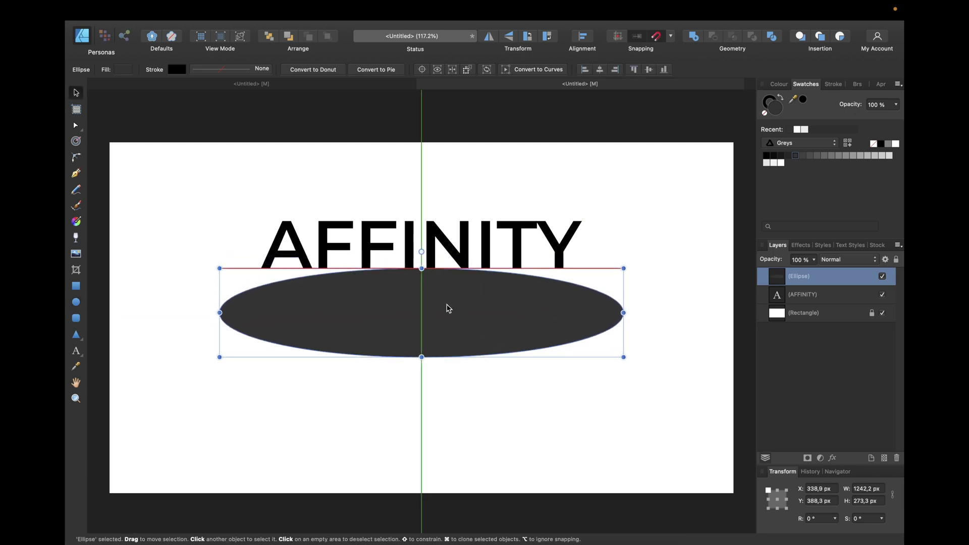
drag(448, 308, 449, 303)
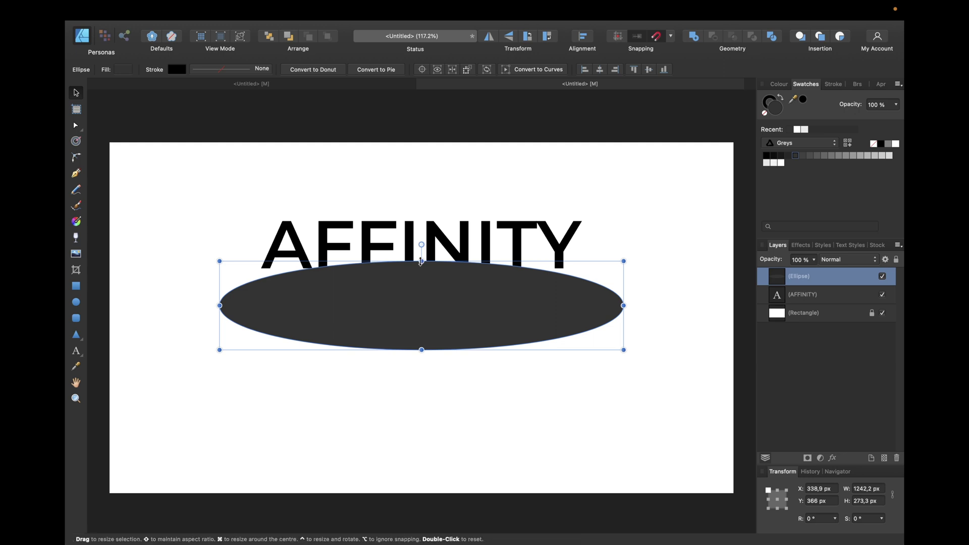
Step: Fine-tune the ellipse's height and vertical position over the letter bottoms
drag(421, 261, 421, 250)
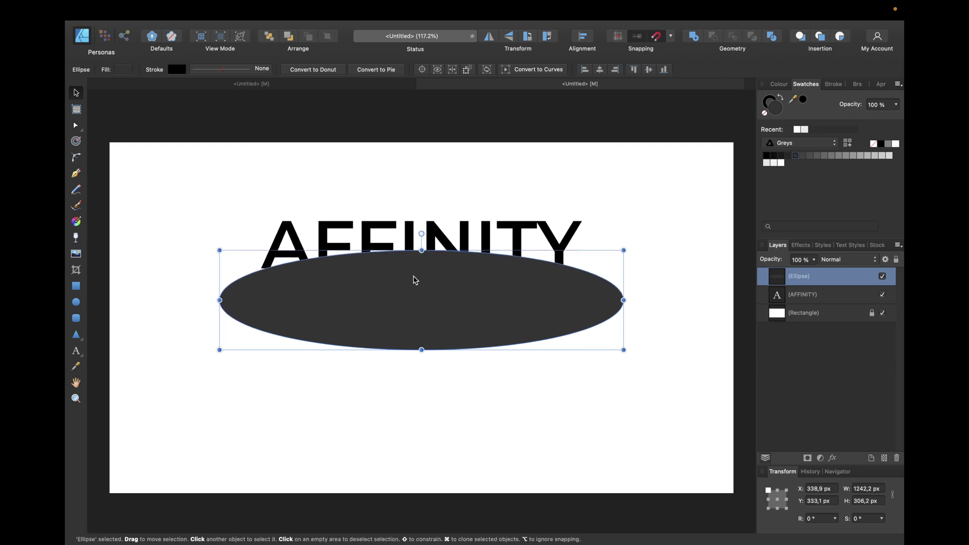
drag(413, 277, 413, 283)
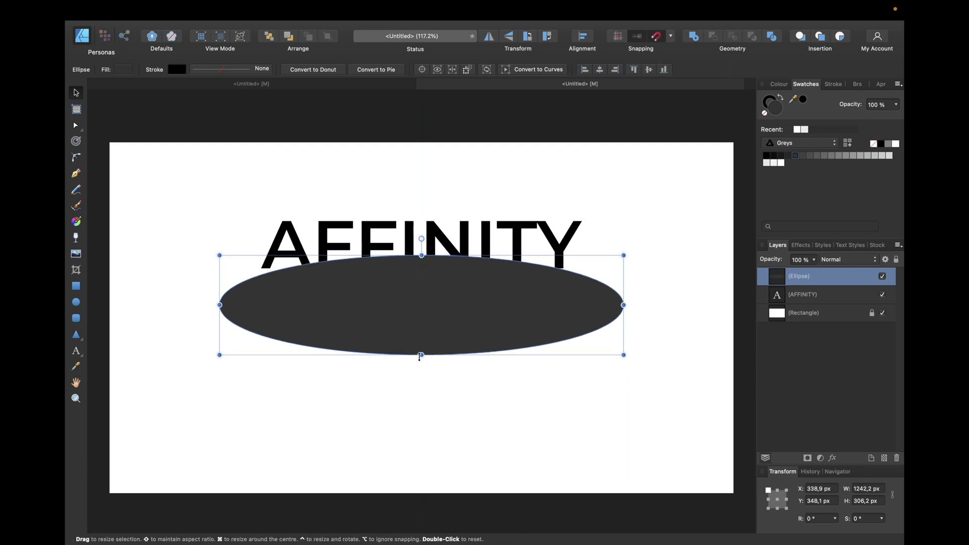
mouse_move(421, 356)
mouse_down()
mouse_move(421, 317)
mouse_move(422, 360)
mouse_up()
drag(443, 283, 443, 280)
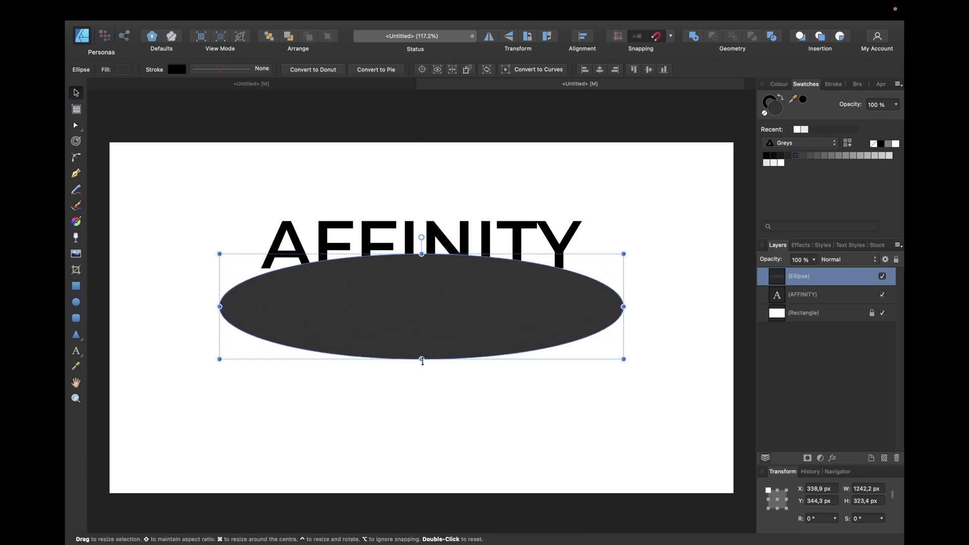
drag(422, 361, 422, 378)
drag(427, 320, 428, 334)
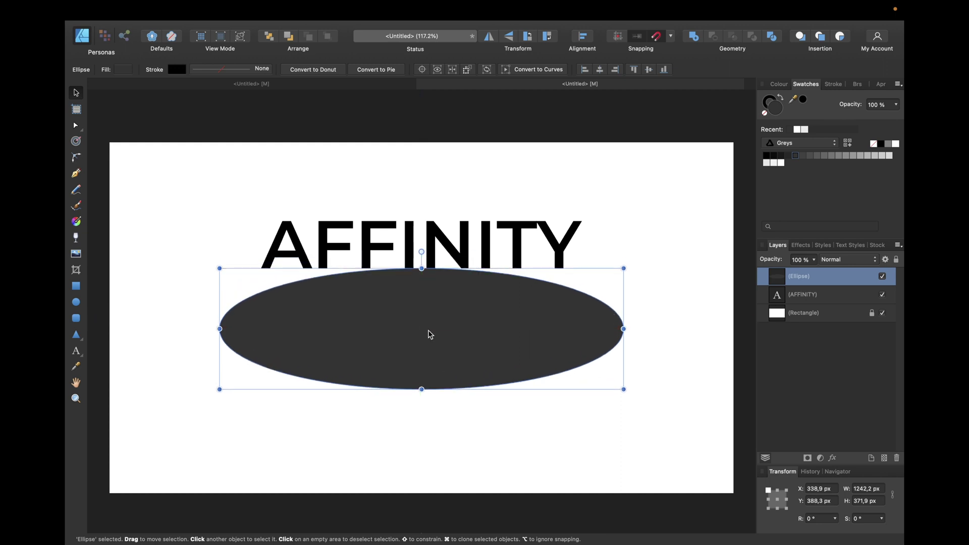
key(shift+Up)
key(shift+Up)
key(shift+Up)
key(shift+Up)
key(shift+Up)
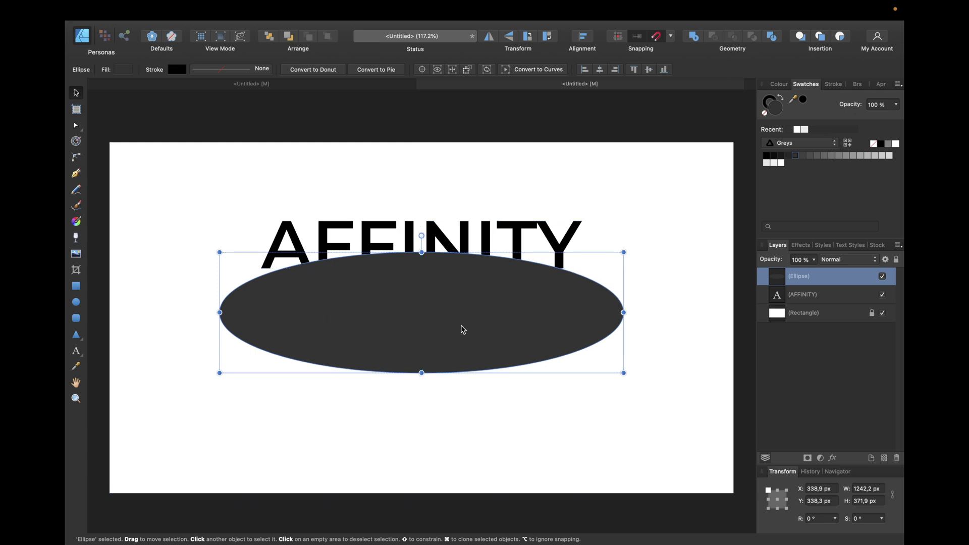
Step: Convert AFFINITY to curves, ungroup the letters and merge them with Geometry Add
click(291, 250)
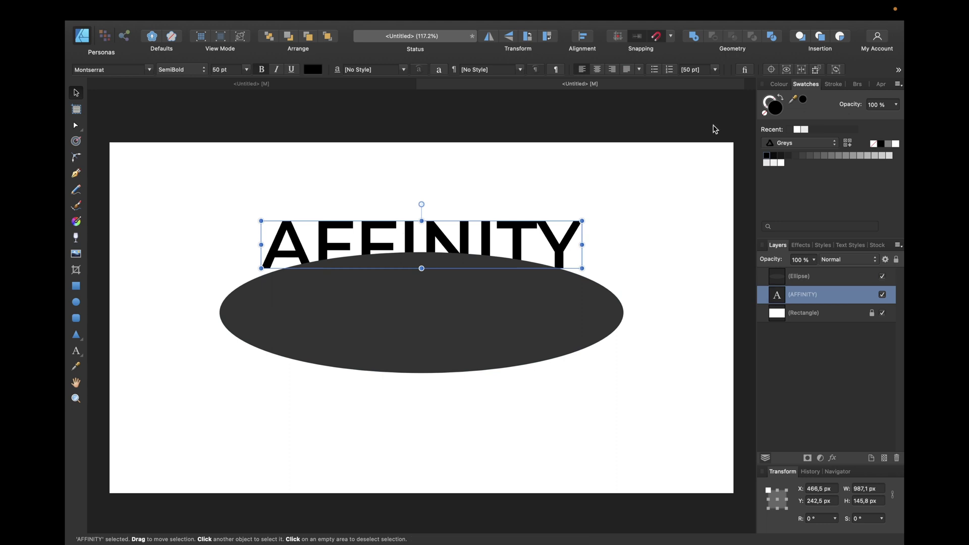
click(899, 70)
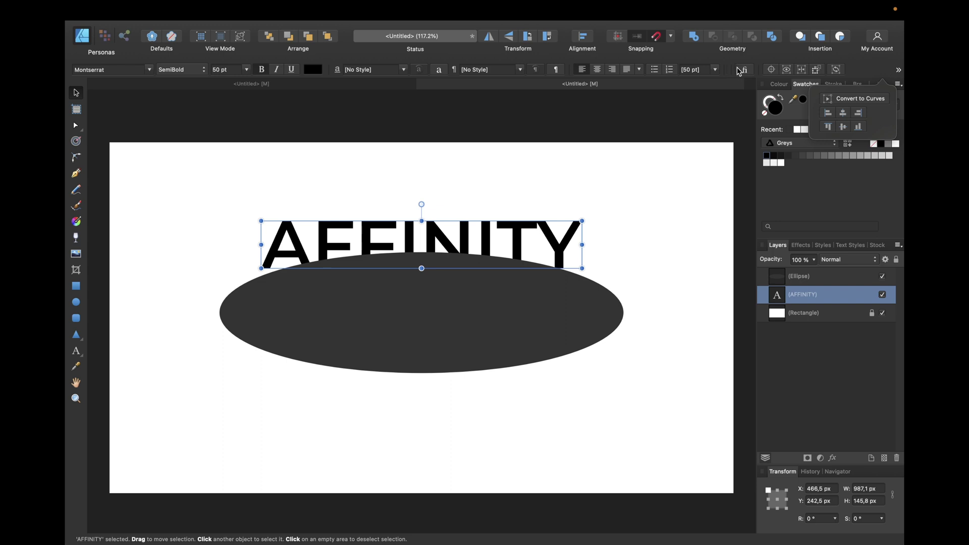
click(877, 102)
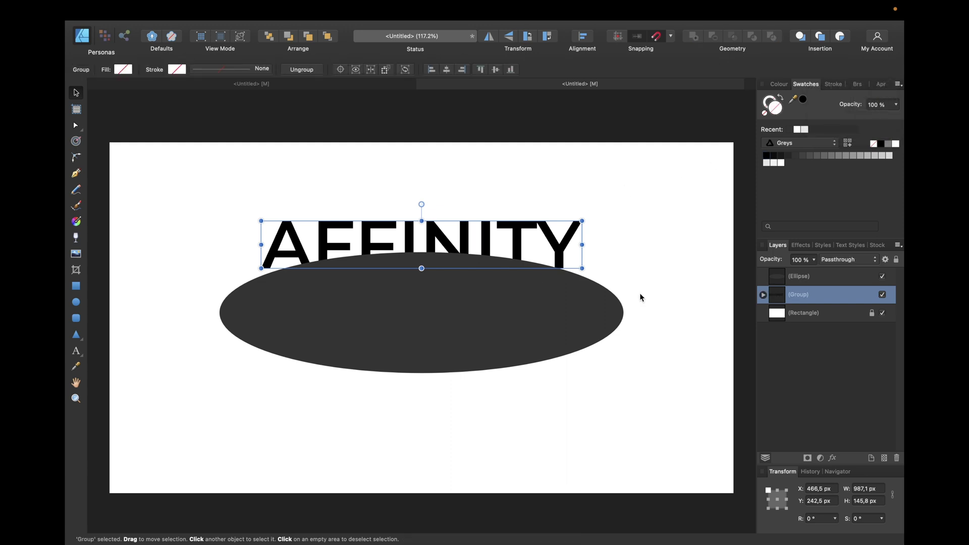
key(ctrl+shift+g)
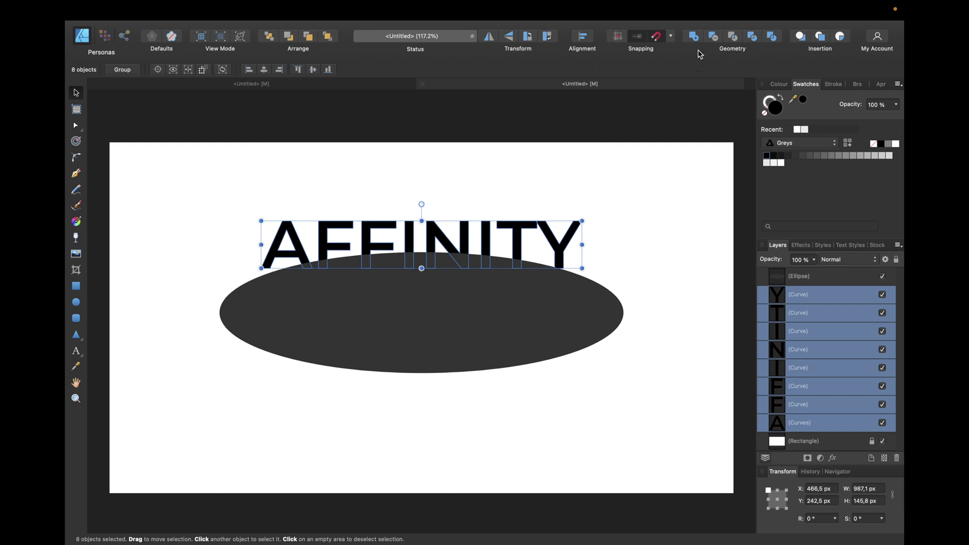
click(692, 41)
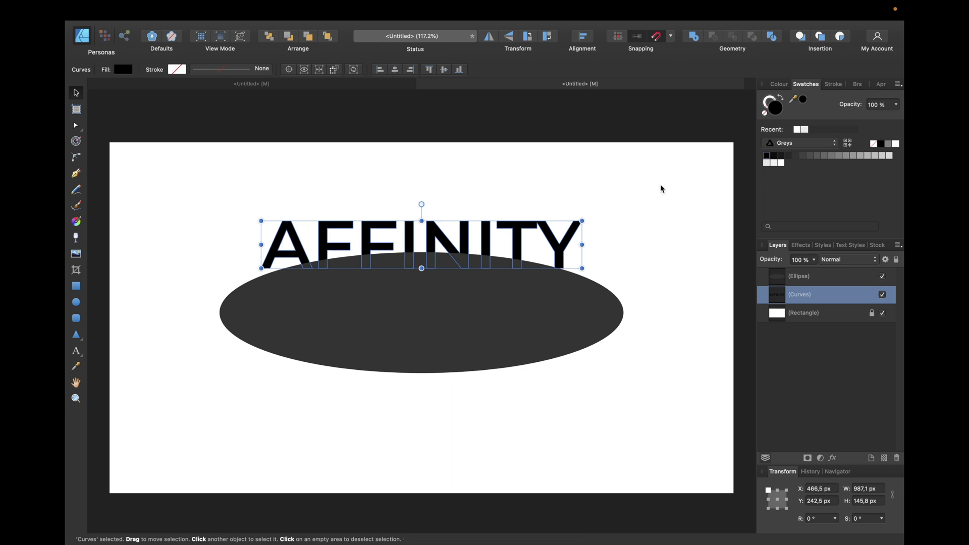
Step: Node-edit the A's left leg and the Y's stem bottoms down into the ellipse
click(75, 130)
scroll(252, 271, up, 2)
scroll(252, 272, up, 2)
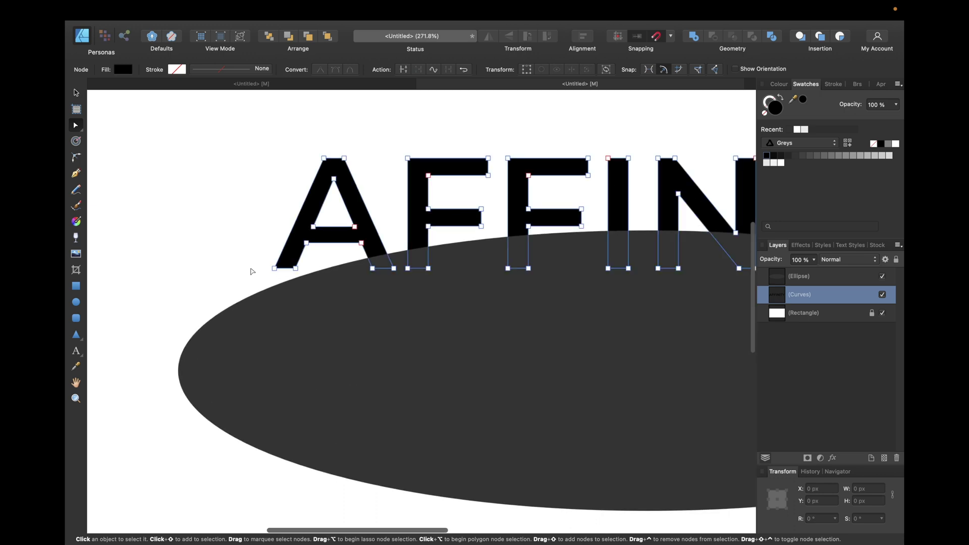
drag(248, 256, 317, 278)
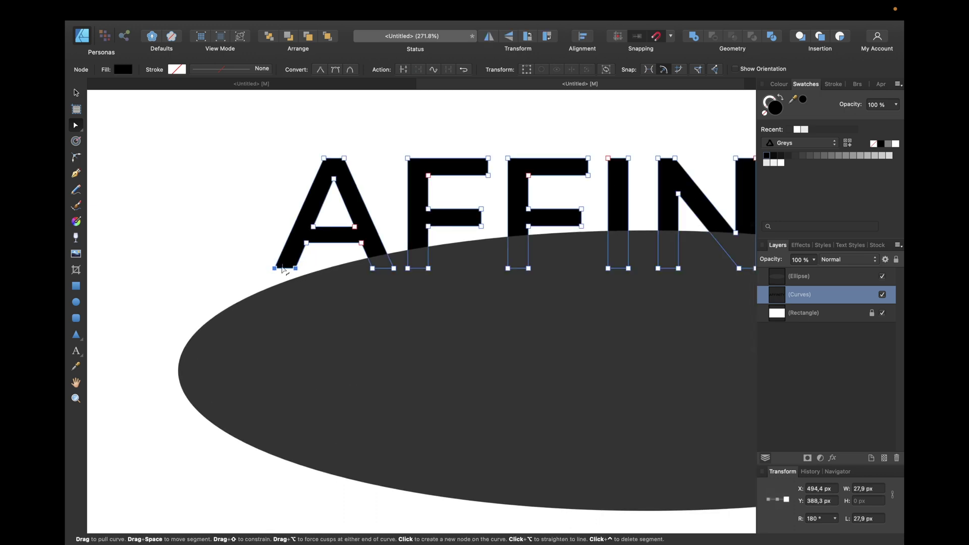
mouse_move(269, 280)
mouse_down()
mouse_move(259, 301)
mouse_move(251, 270)
mouse_move(275, 271)
mouse_move(255, 319)
mouse_up()
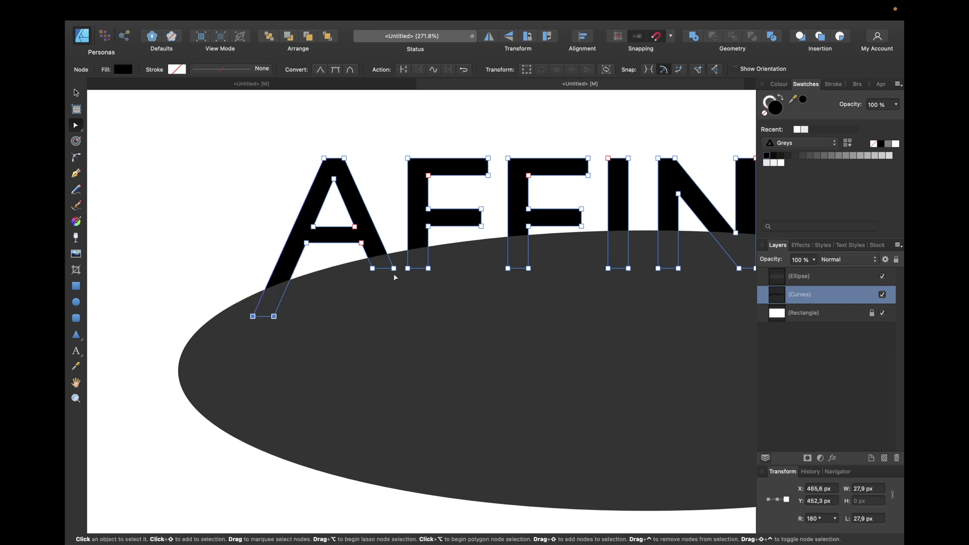
scroll(394, 278, right, 4)
scroll(394, 278, right, 1)
scroll(475, 281, right, 1)
scroll(475, 282, right, 2)
scroll(575, 276, right, 3)
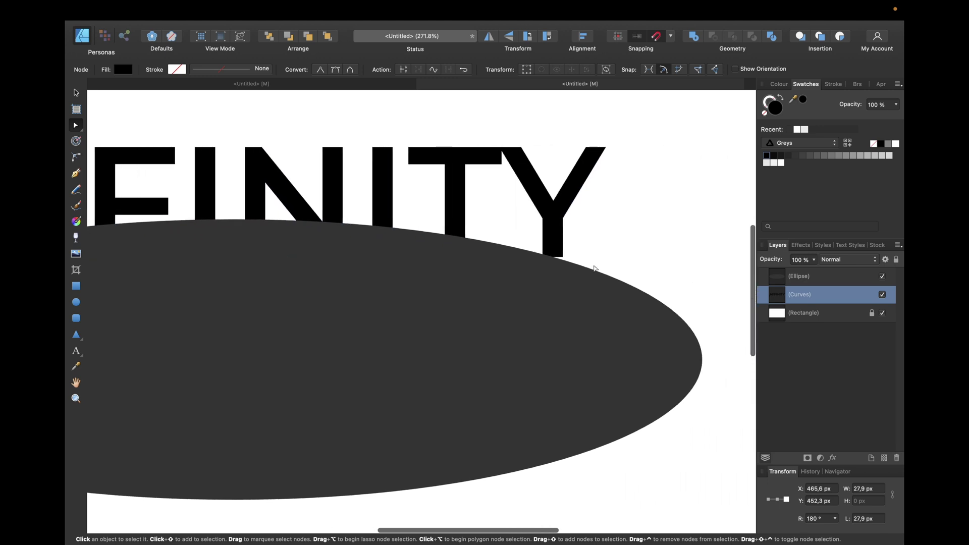
mouse_move(531, 251)
mouse_down()
mouse_move(602, 280)
mouse_move(564, 290)
mouse_up()
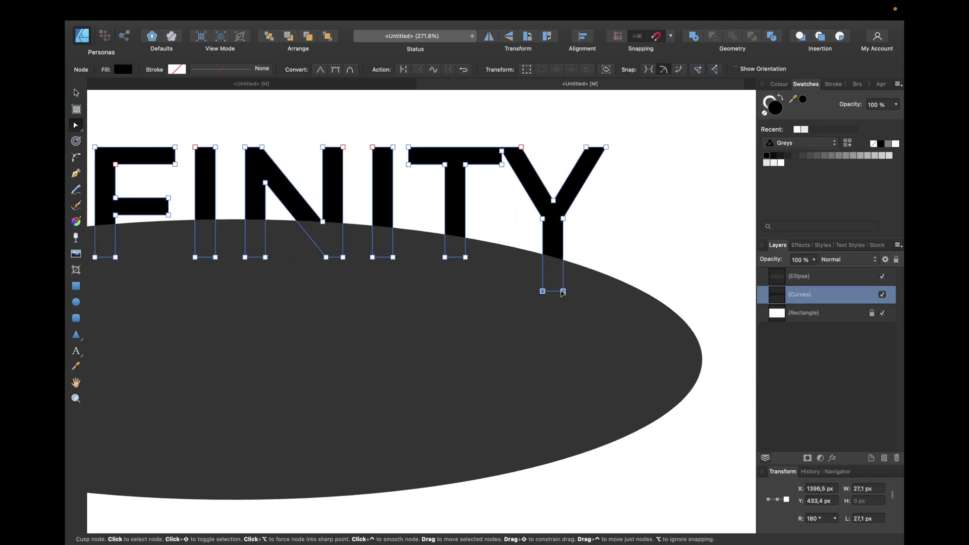
scroll(493, 284, down, 5)
Step: Nudge the ellipse down, select it with the curves and subtract it from the lettering
click(523, 280)
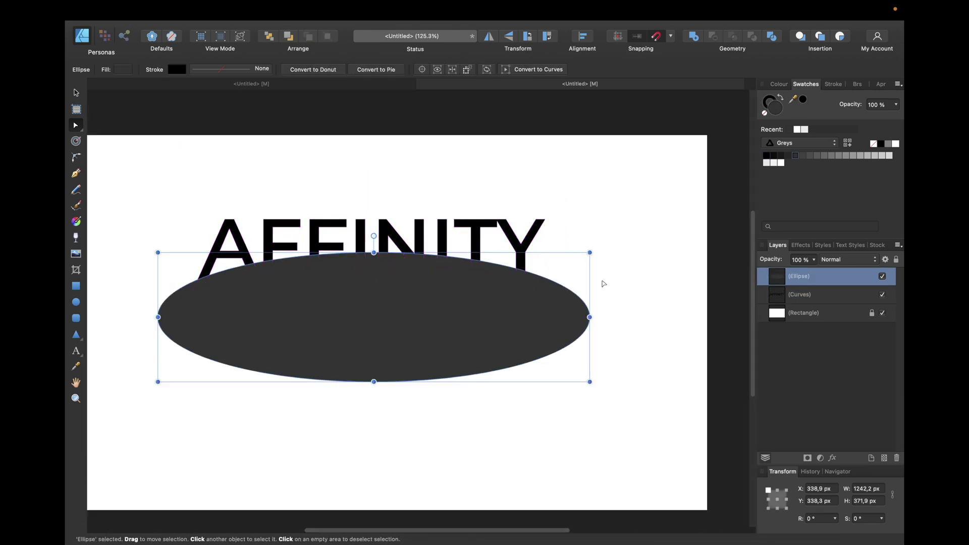
key(shift+Down)
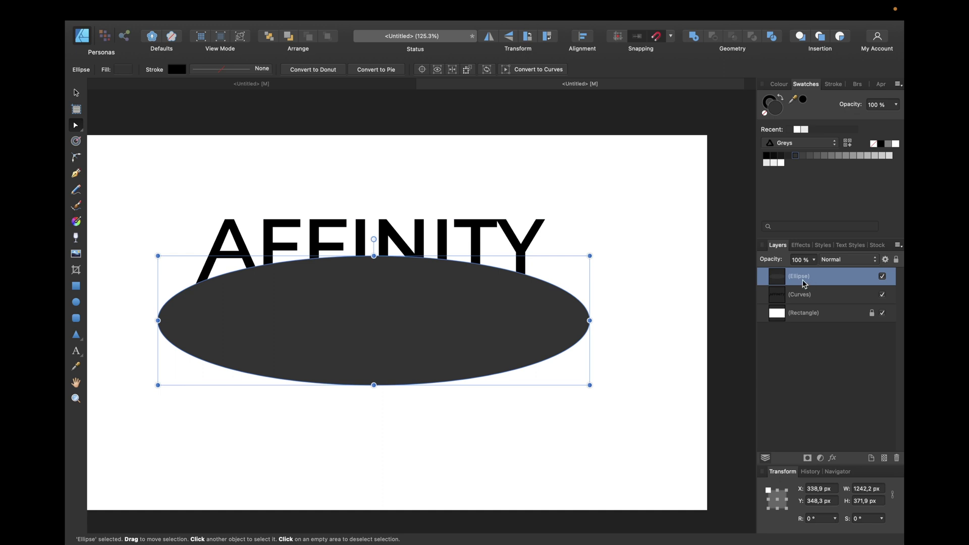
shift+click(816, 296)
key(a)
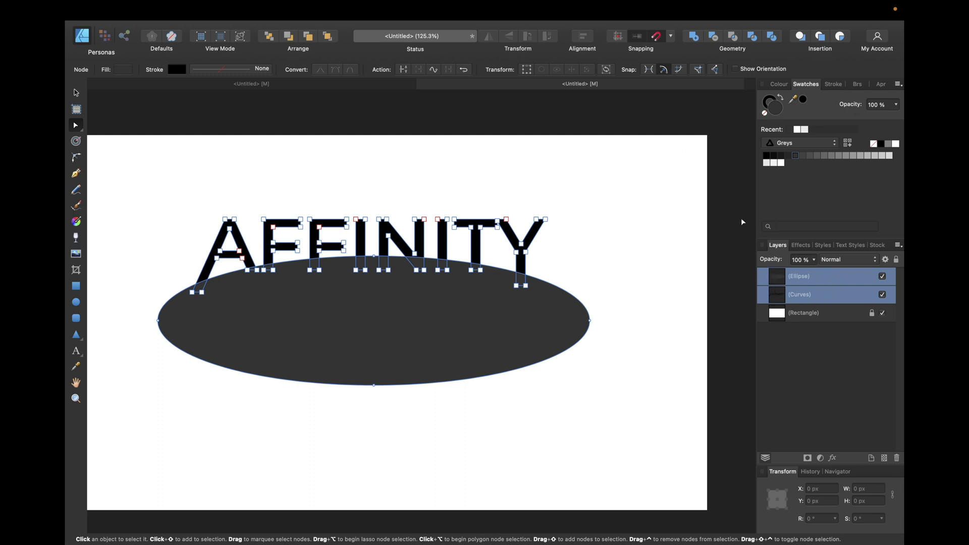
click(713, 38)
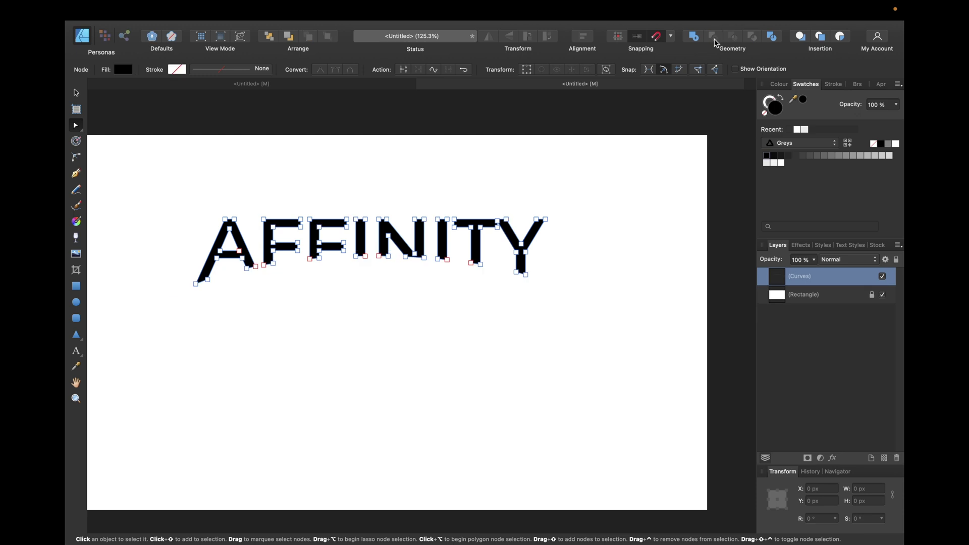
click(625, 282)
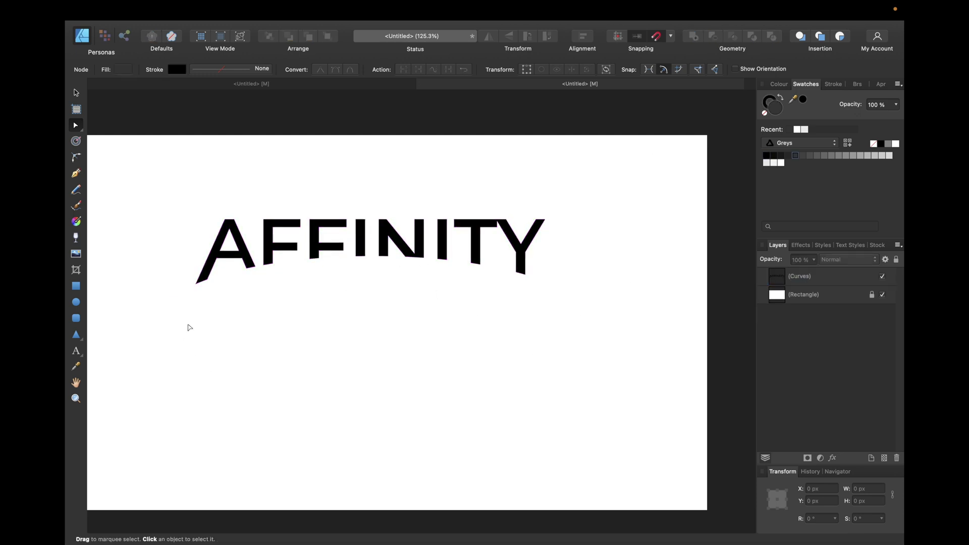
key(v)
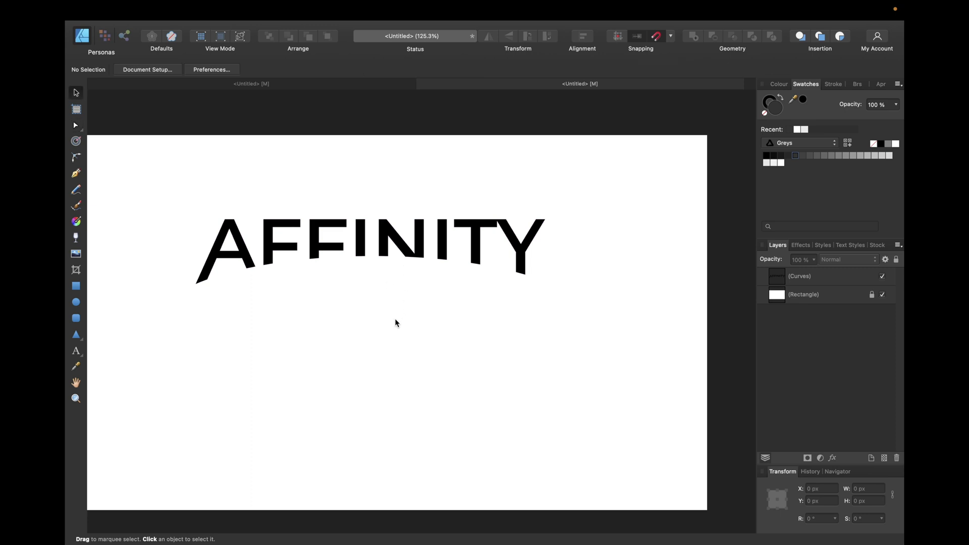
Step: Undo the subtraction, lower the ellipse and extend the A's right leg down into it
key(ctrl+z)
key(ctrl+z)
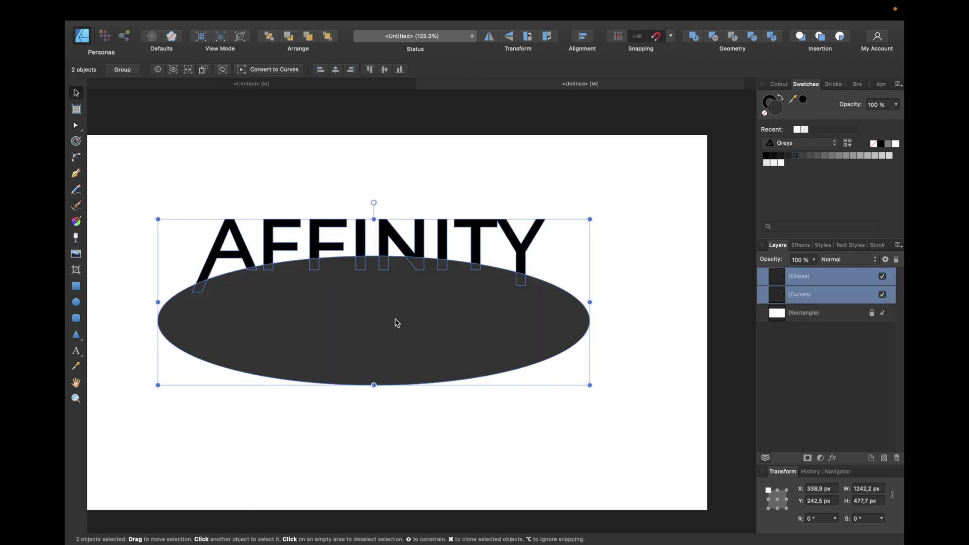
click(394, 323)
drag(445, 316, 446, 321)
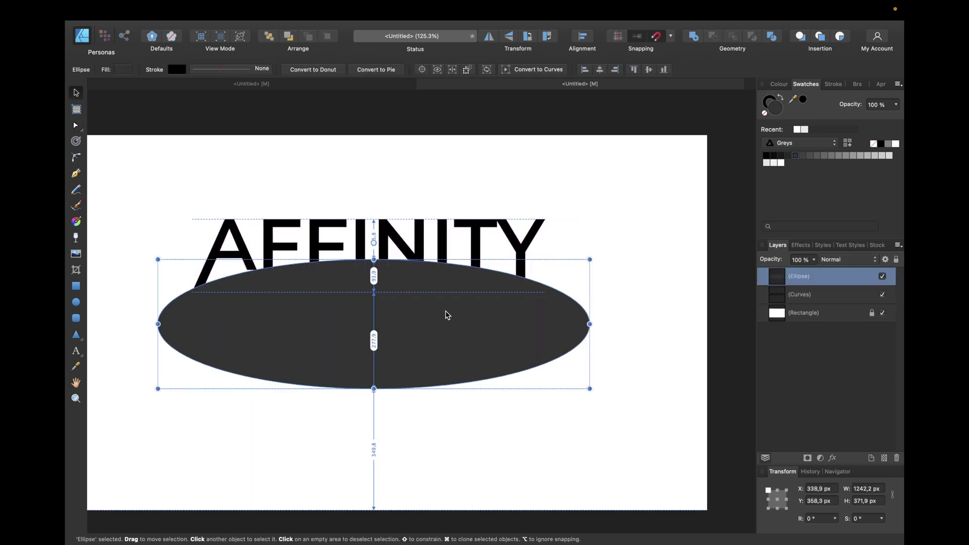
shift+click(818, 296)
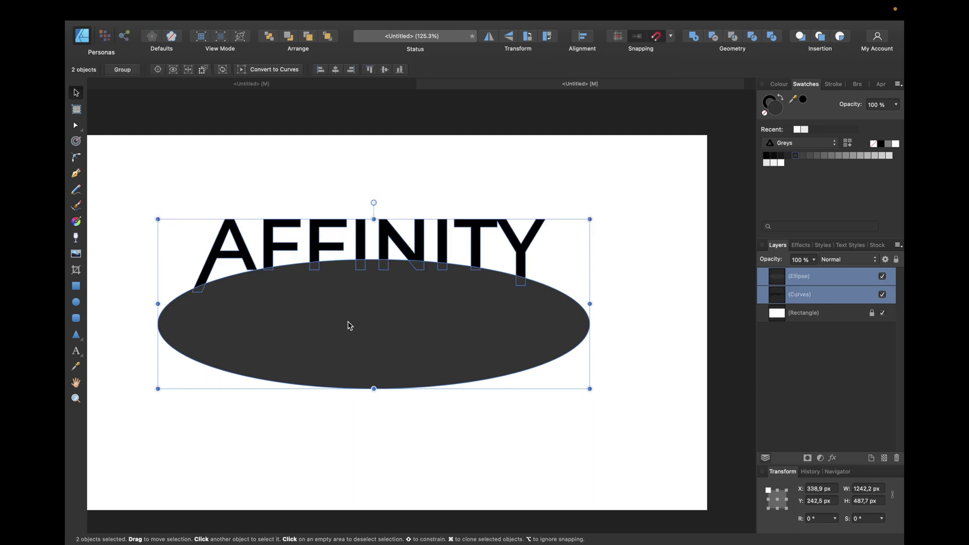
click(243, 258)
double_click(243, 258)
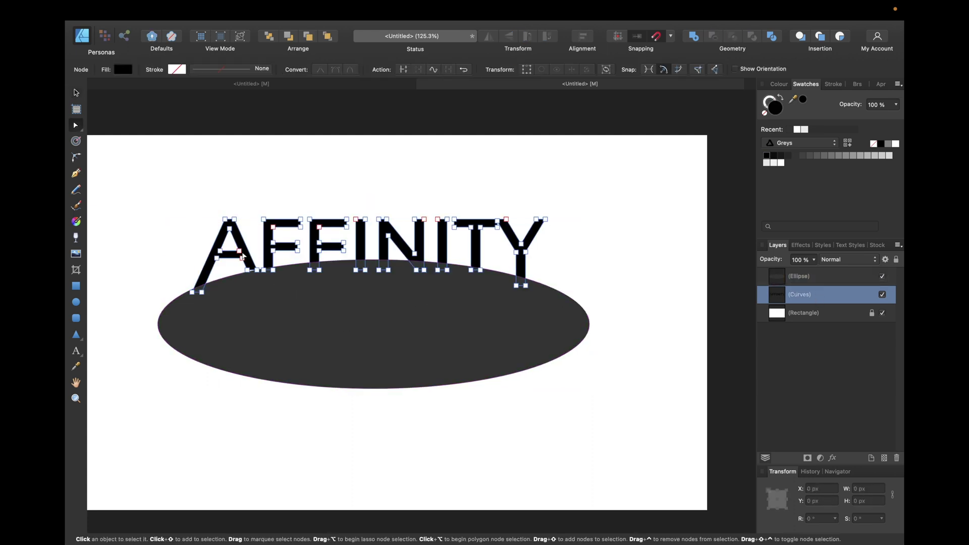
scroll(244, 257, up, 3)
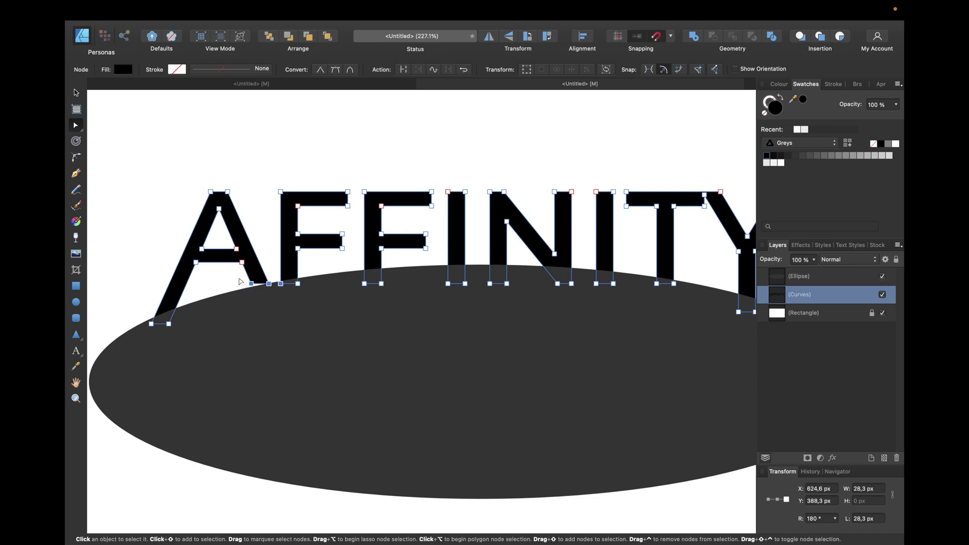
key(v)
key(a)
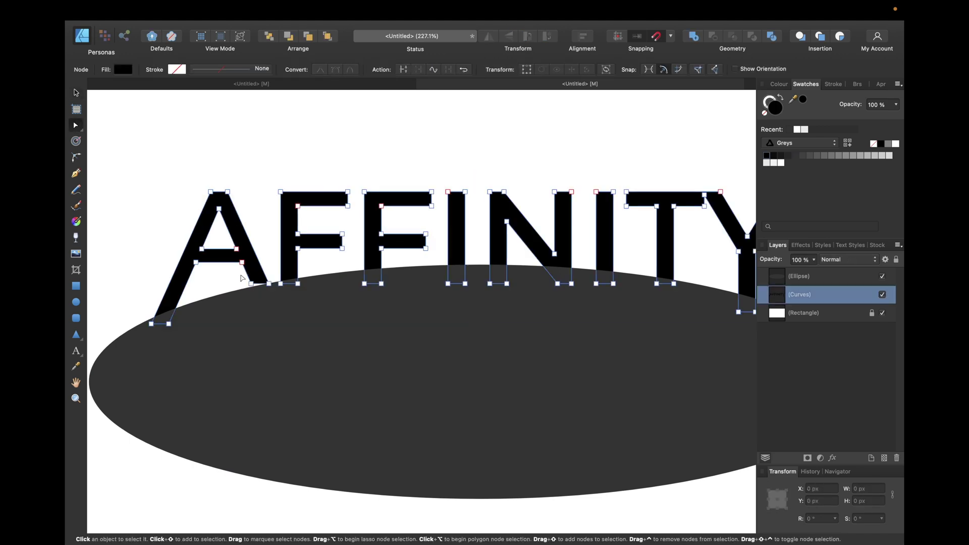
mouse_move(239, 275)
mouse_down()
mouse_move(273, 290)
mouse_move(292, 325)
mouse_up()
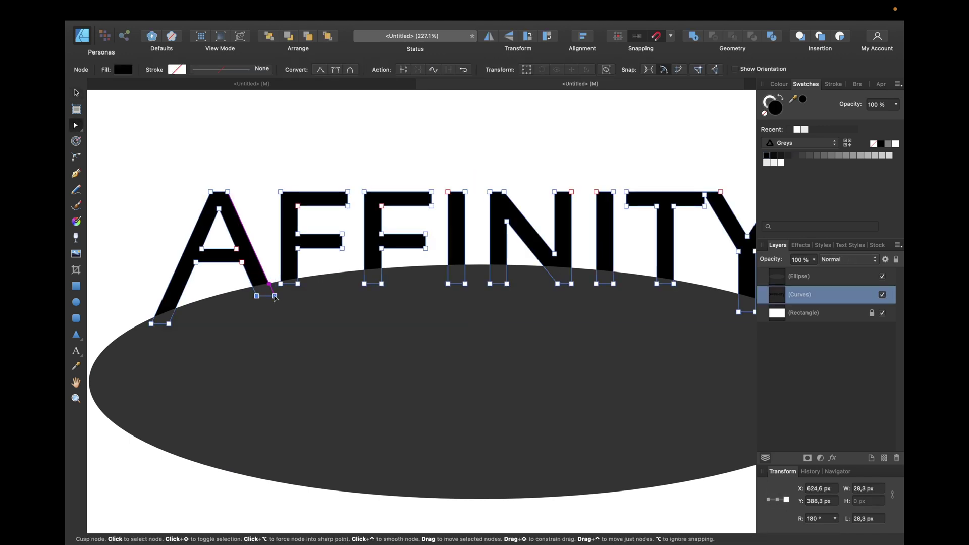
Step: Select both shapes and subtract the ellipse from the lettering again
key(super+0)
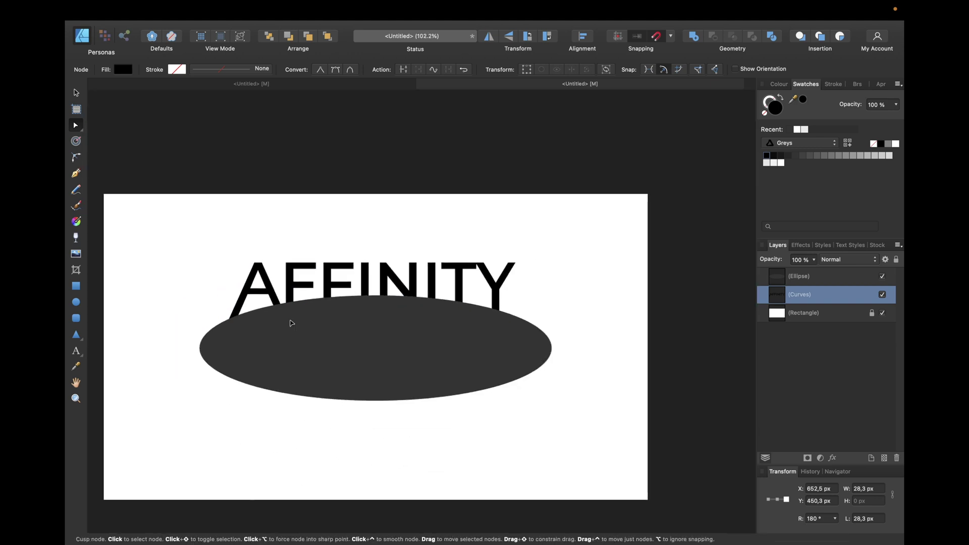
shift+click(814, 276)
click(714, 36)
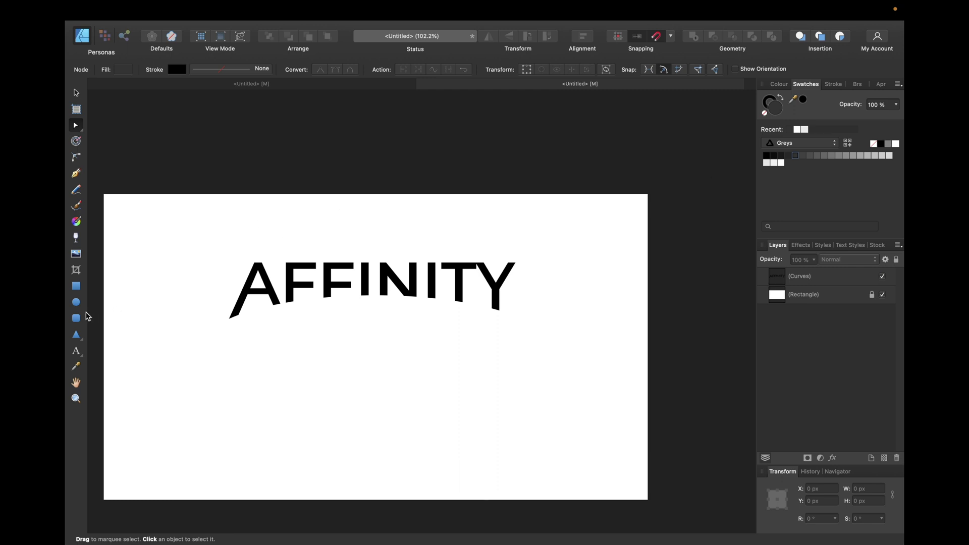
Step: Draw a wide ellipse below the curved word and turn its edge into a text path
click(76, 302)
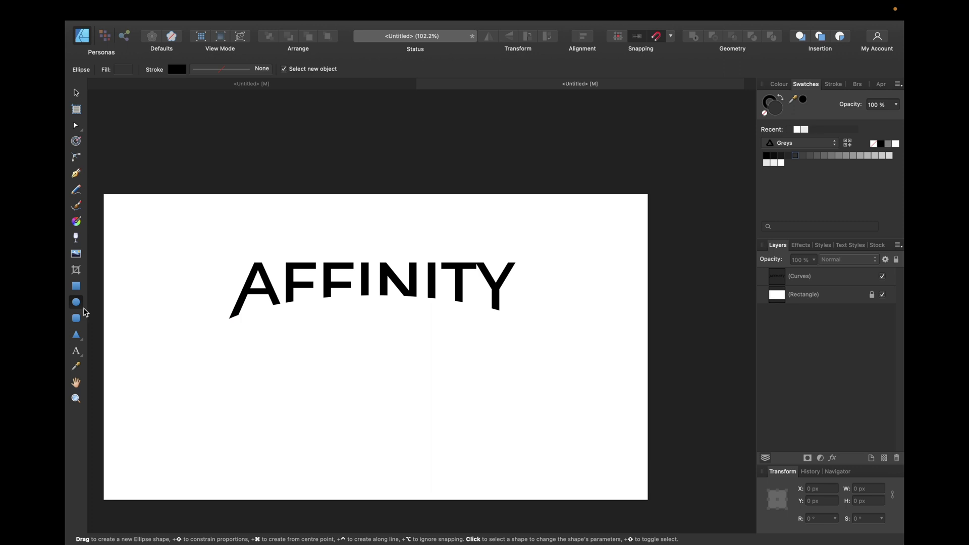
drag(197, 360, 560, 443)
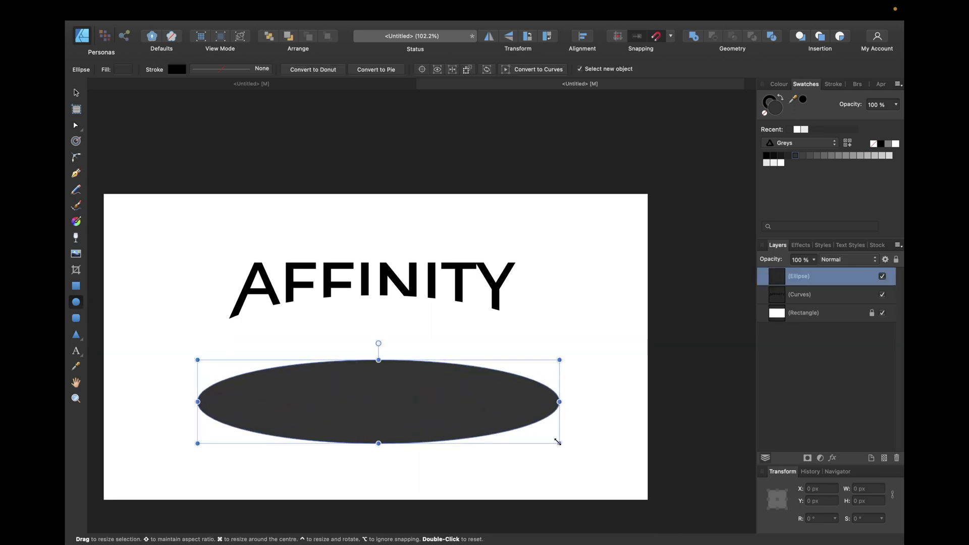
click(76, 352)
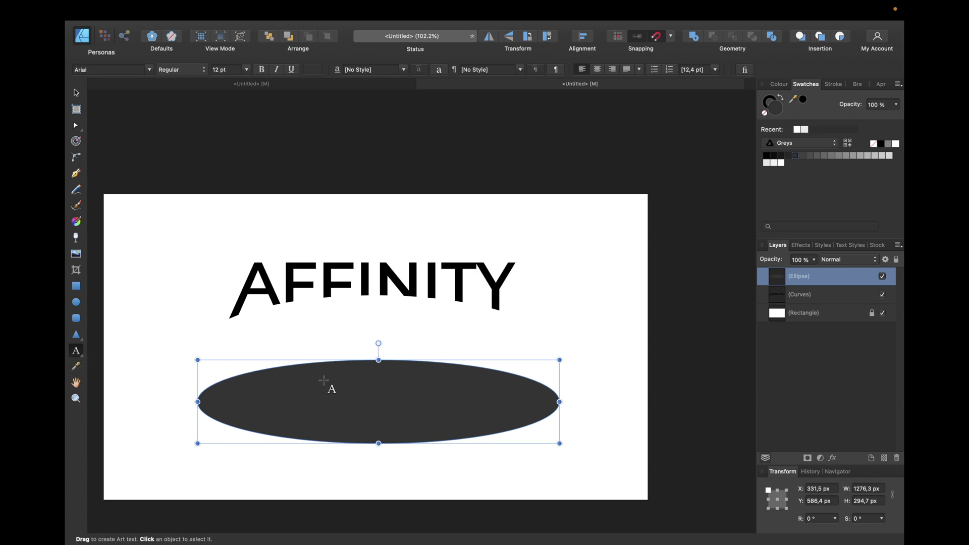
scroll(276, 382, up, 3)
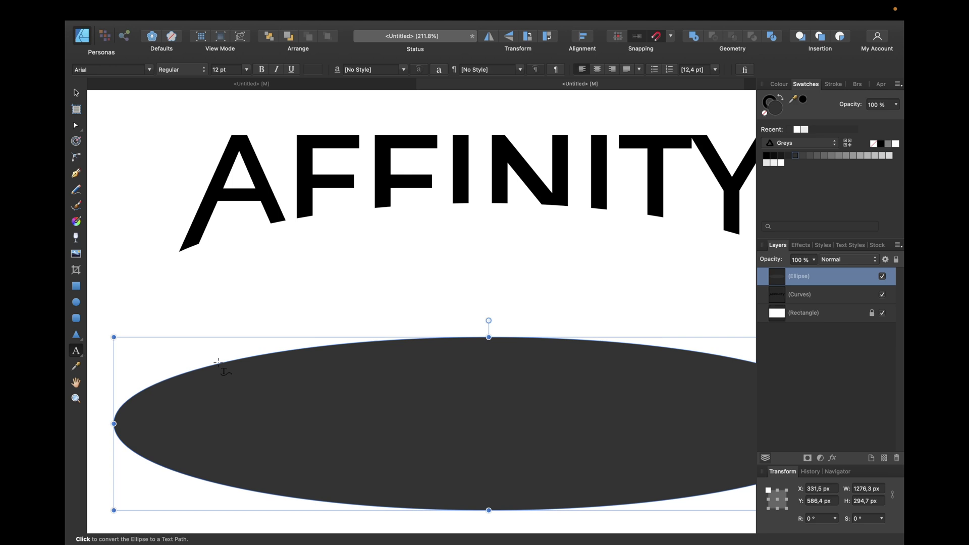
click(219, 363)
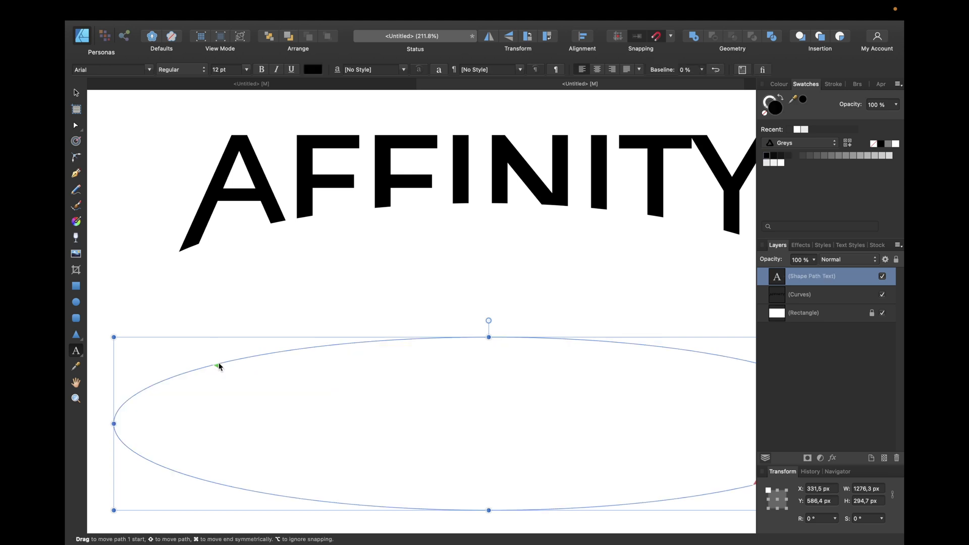
scroll(219, 362, down, 3)
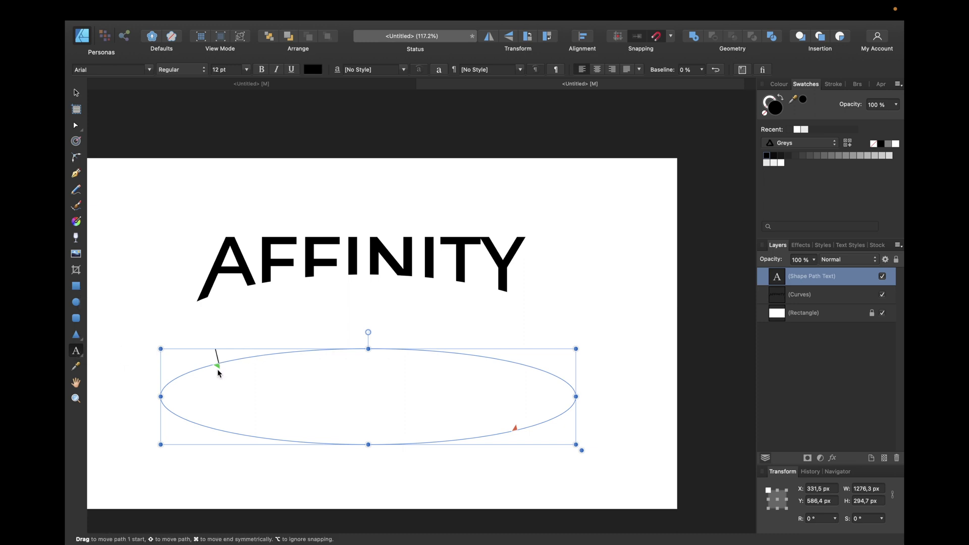
Step: Drag the path's start and end handles to the ellipse's left and right ends and begin typing AFFINITY
drag(217, 365, 161, 396)
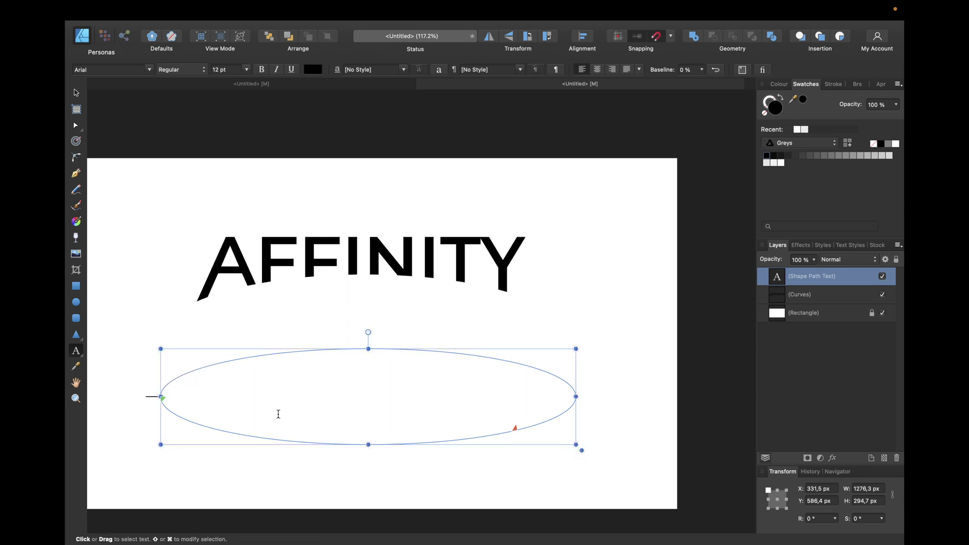
drag(519, 432, 575, 398)
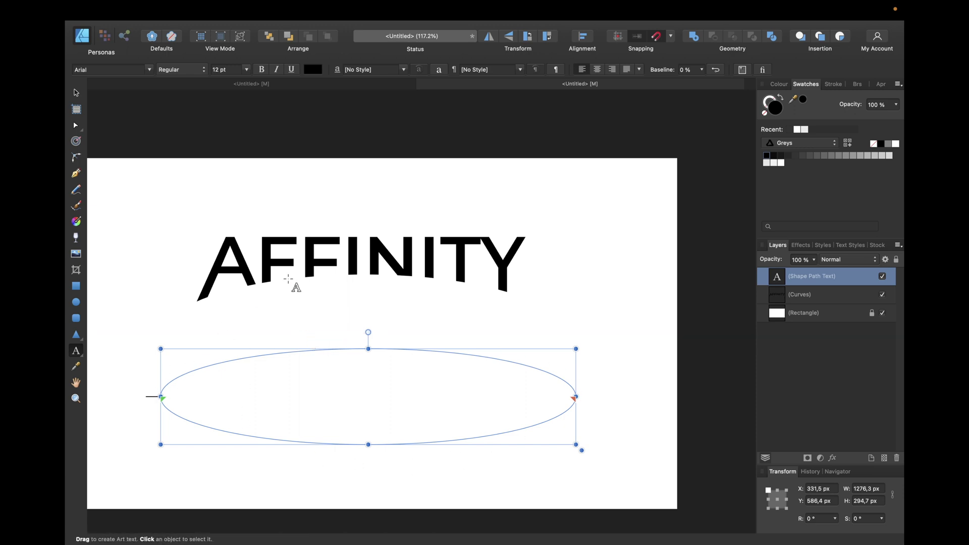
click(227, 347)
text(AFFI)
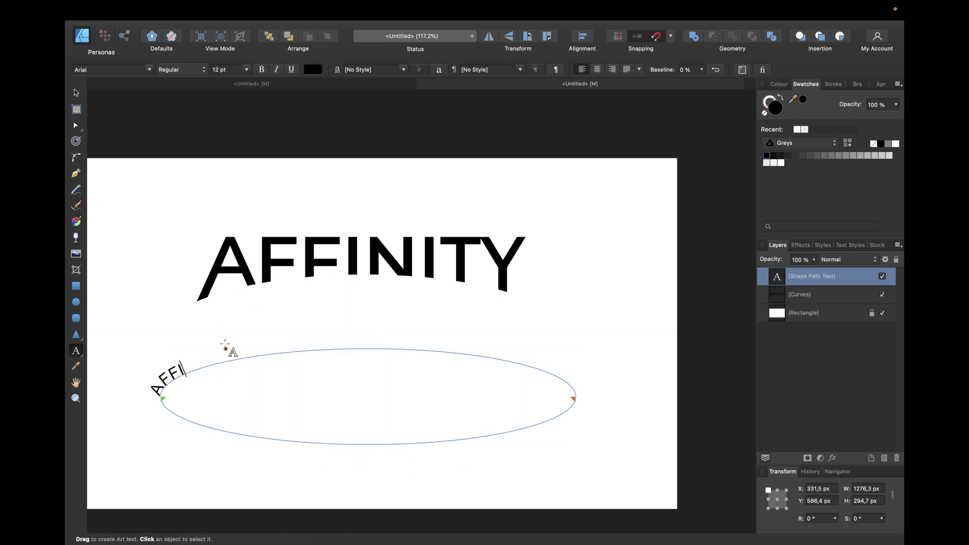
text(NITY)
Step: Select the whole word AFFINITY on the path and set it in Montserrat SemiBold
key(shift+Left)
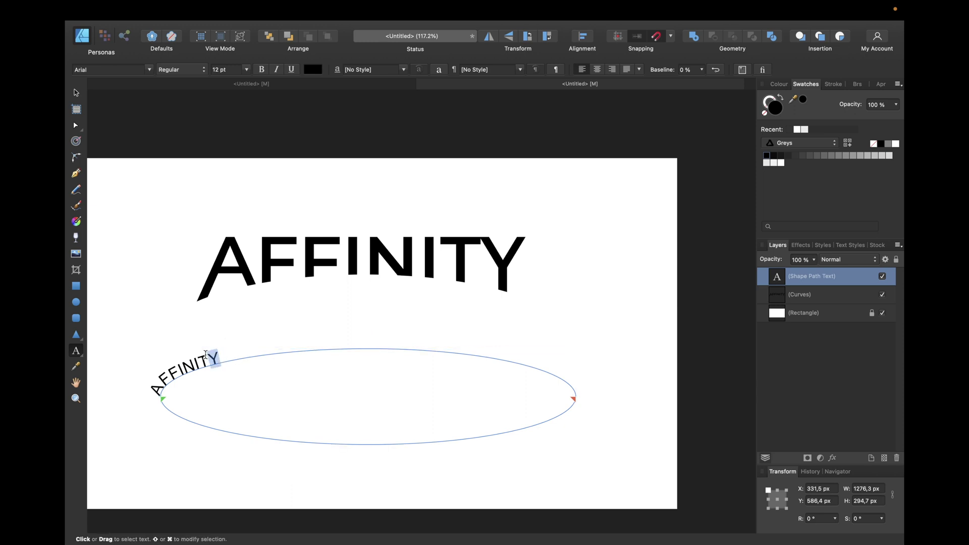
key(shift+Left)
key(shift+Left)
key(shift+Left)
key(shift+Left)
click(150, 69)
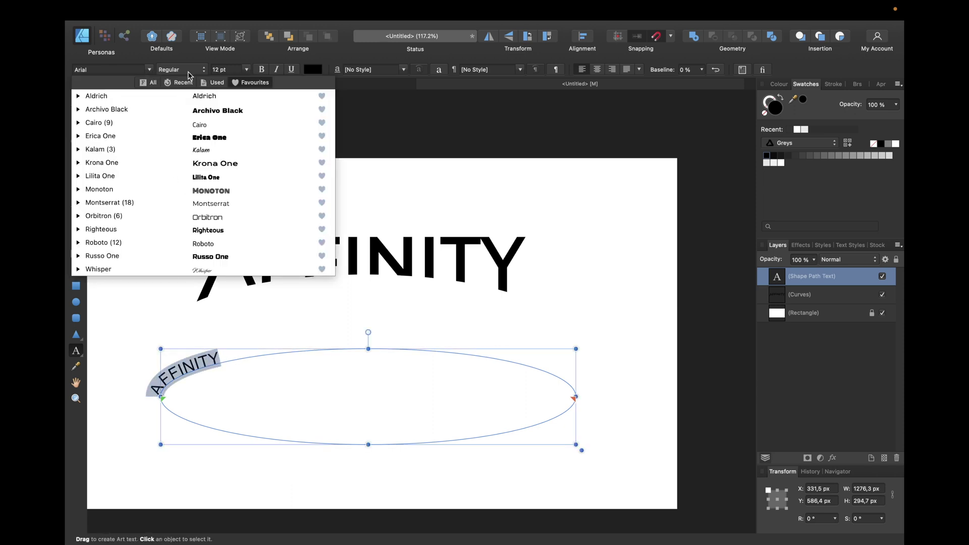
click(219, 202)
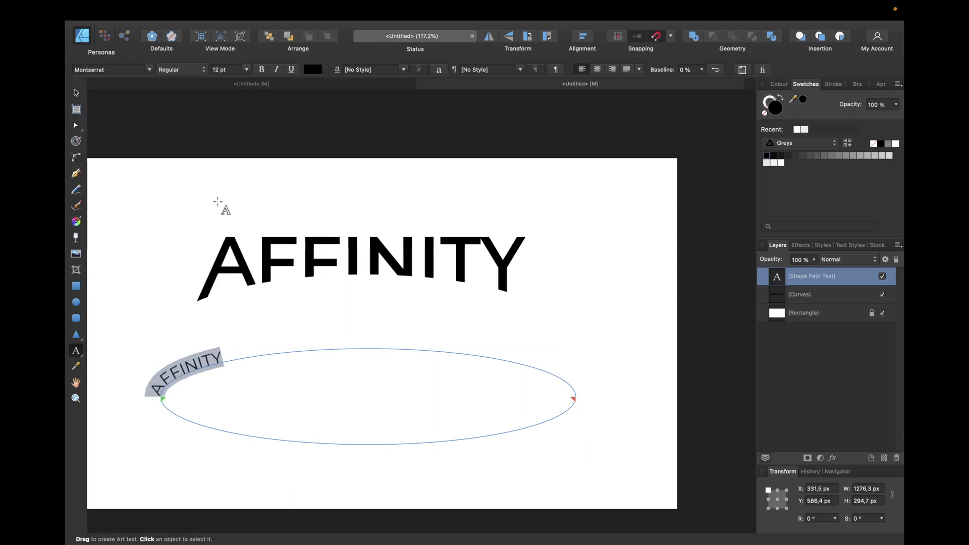
click(178, 70)
click(185, 114)
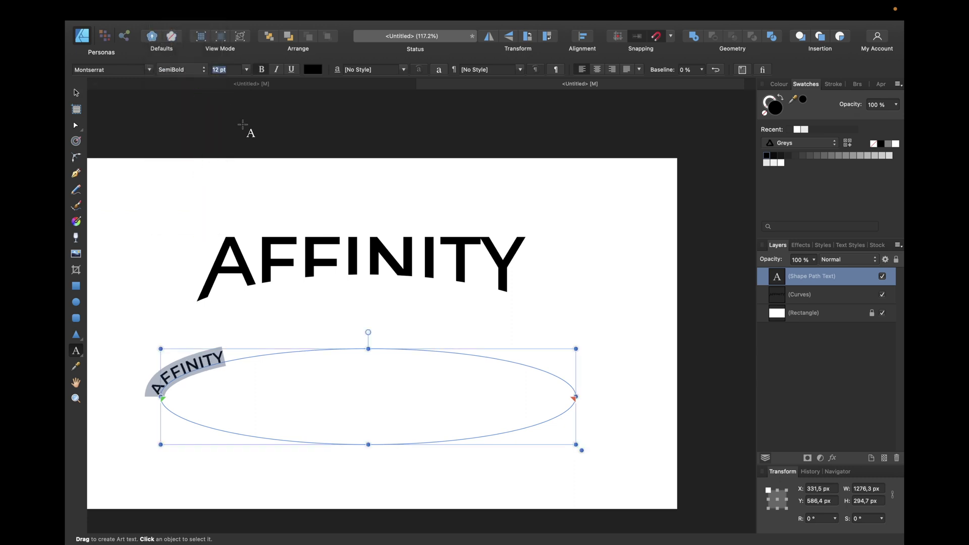
text(50)
Step: Apply the 50 pt size, centre the word along the ellipse path and finish editing
key(Return)
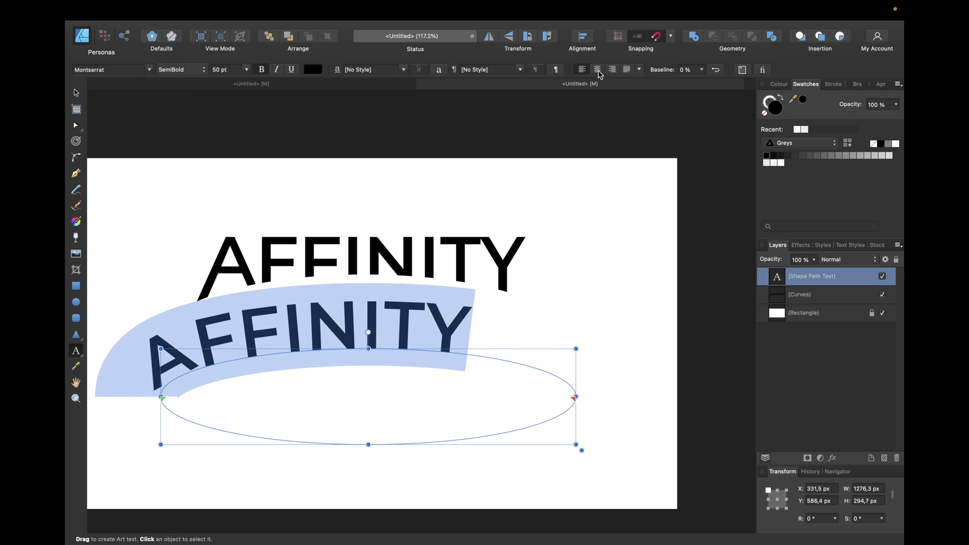
click(598, 69)
key(Escape)
key(v)
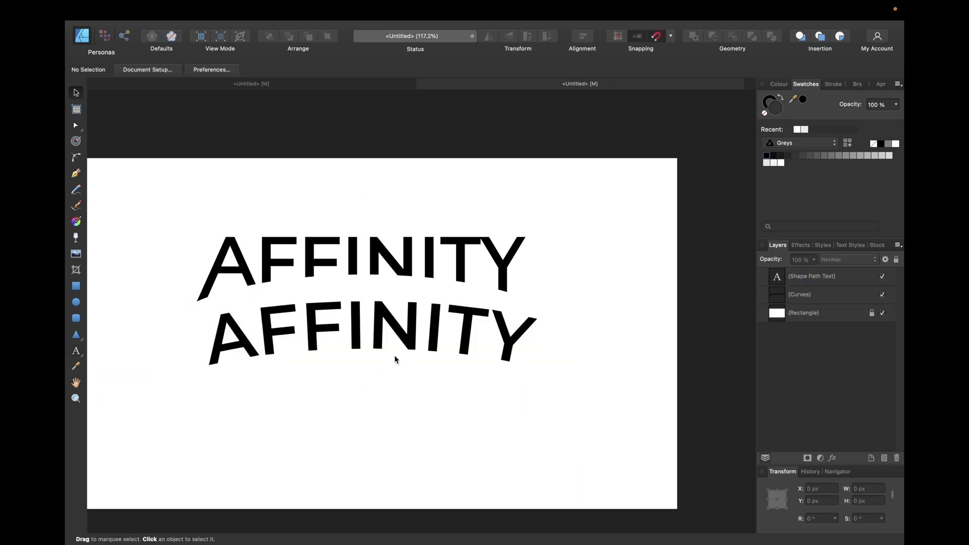
click(407, 342)
Step: Flatten and narrow the ellipse so the second AFFINITY arcs gently
drag(405, 377, 396, 396)
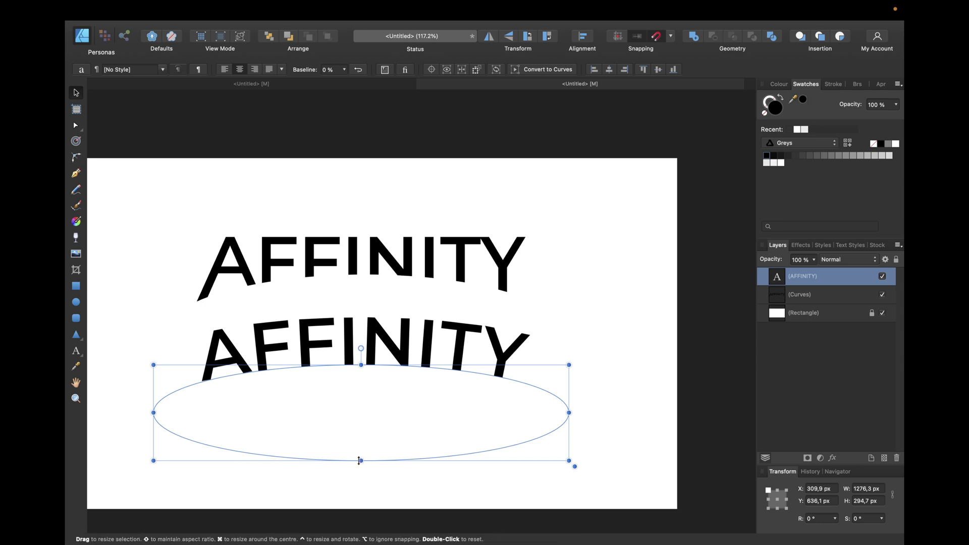
drag(362, 460, 352, 538)
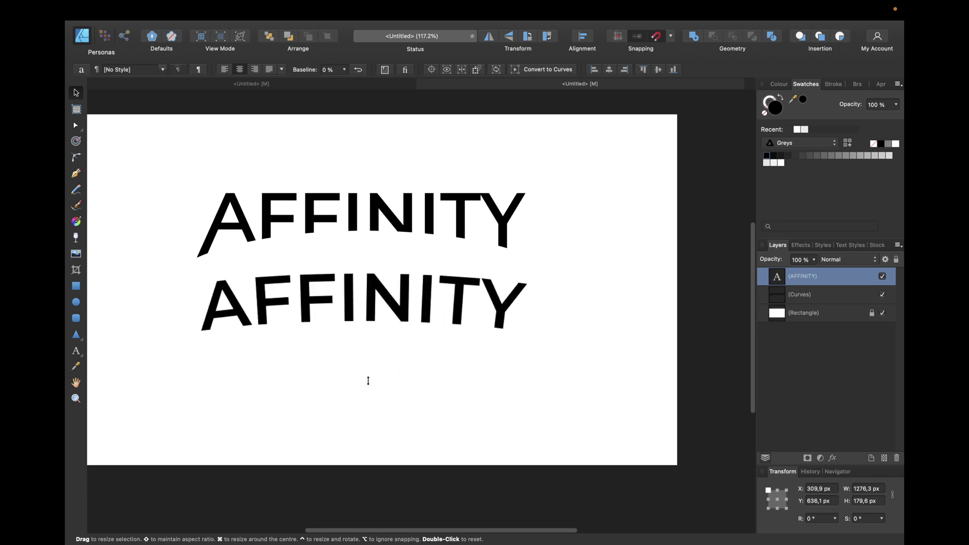
drag(351, 538, 362, 397)
mouse_move(571, 359)
mouse_down()
mouse_move(677, 354)
mouse_move(467, 360)
mouse_up()
Step: Move the curved word right, centred under the first, and group it with its ellipse
drag(373, 364, 424, 365)
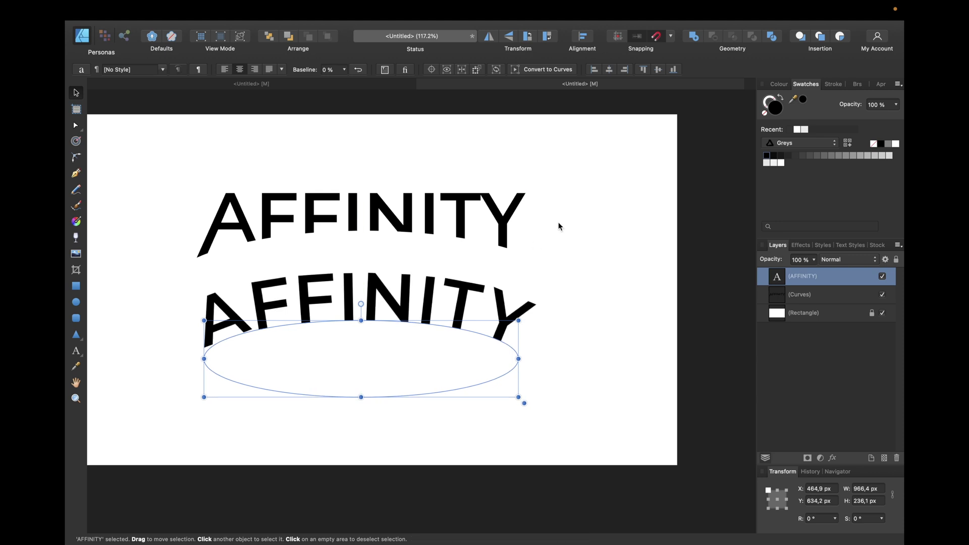
key(ctrl+g)
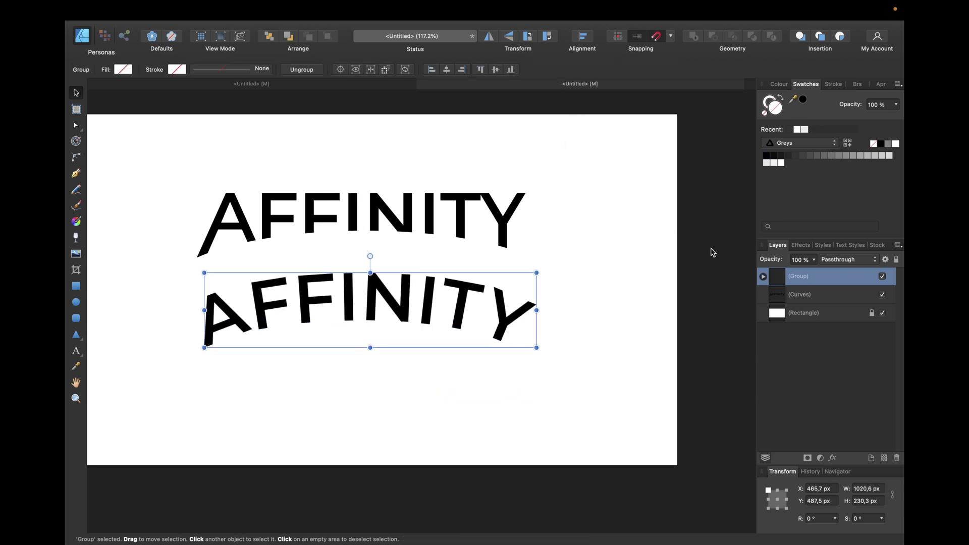
click(679, 271)
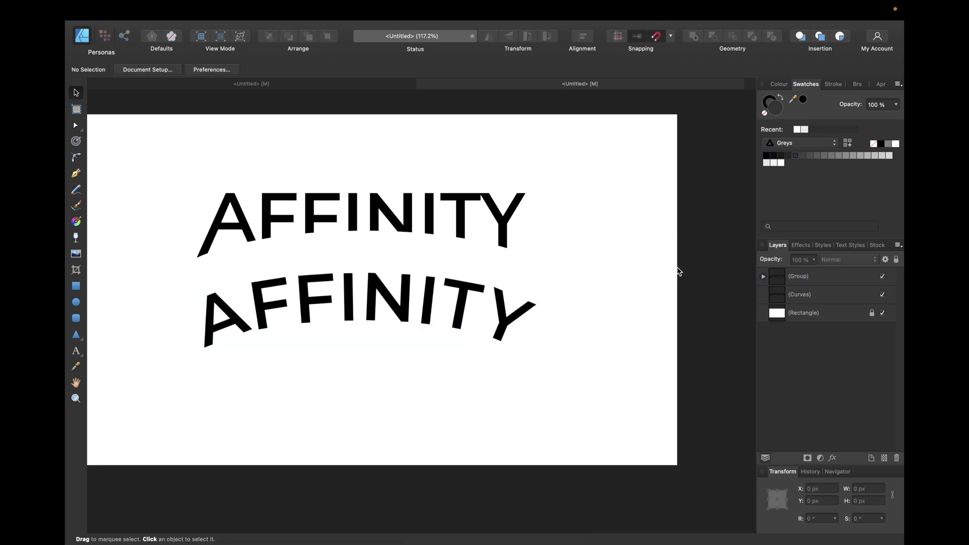
click(452, 322)
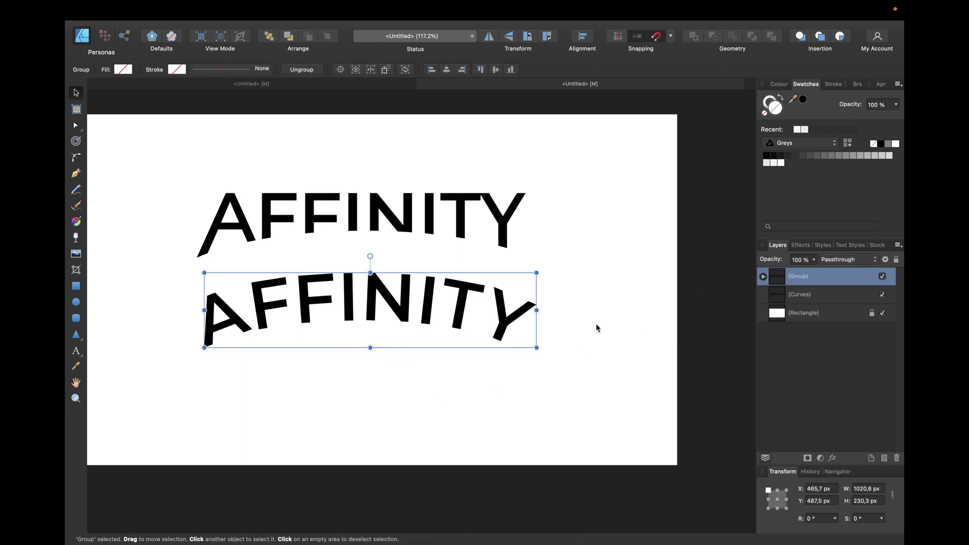
click(702, 273)
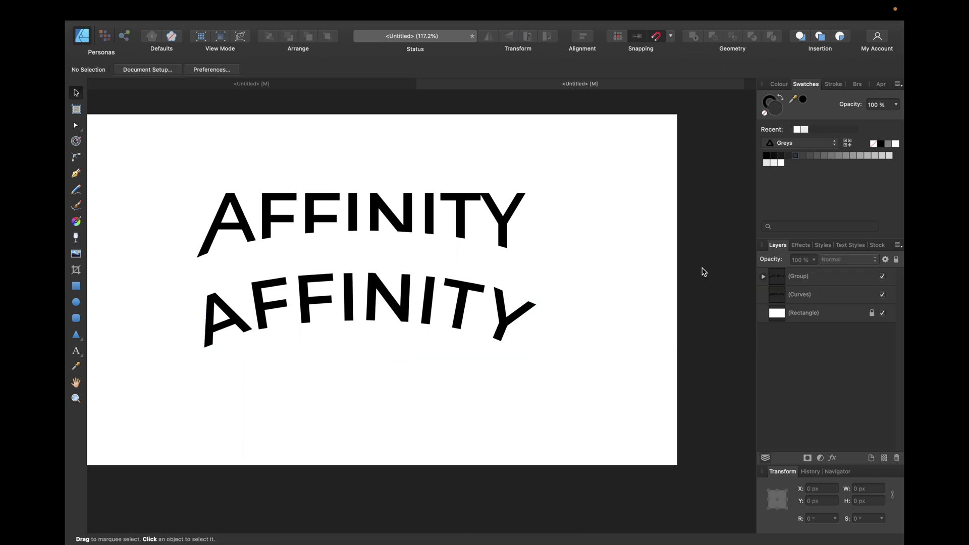